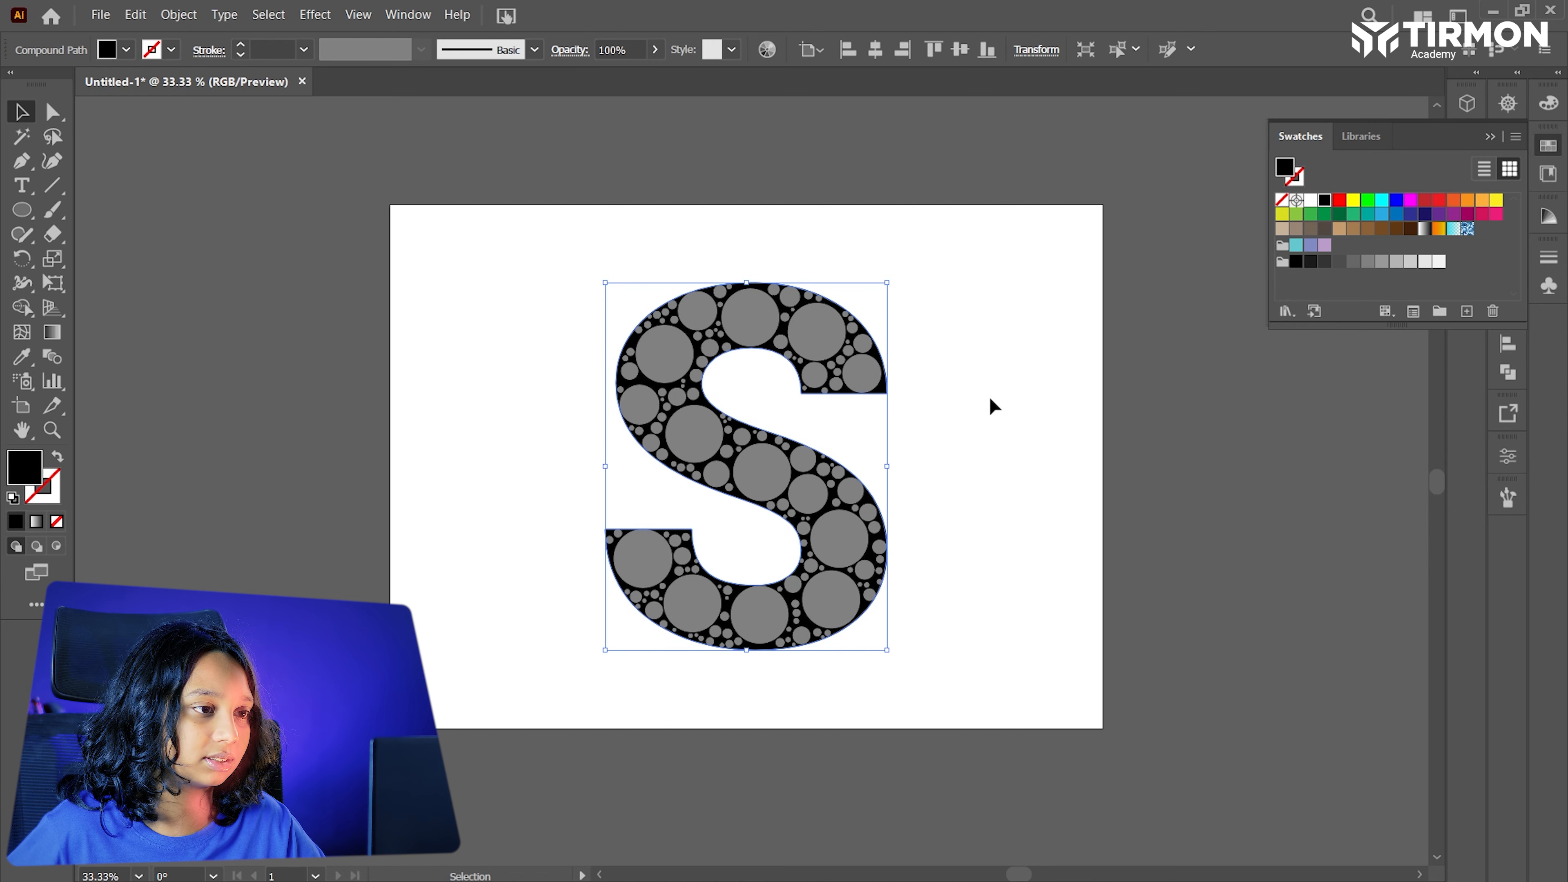
Undo the existing gray circle fill and run the CircleFill script on the black letter S.
key("ctrl+shift+]")
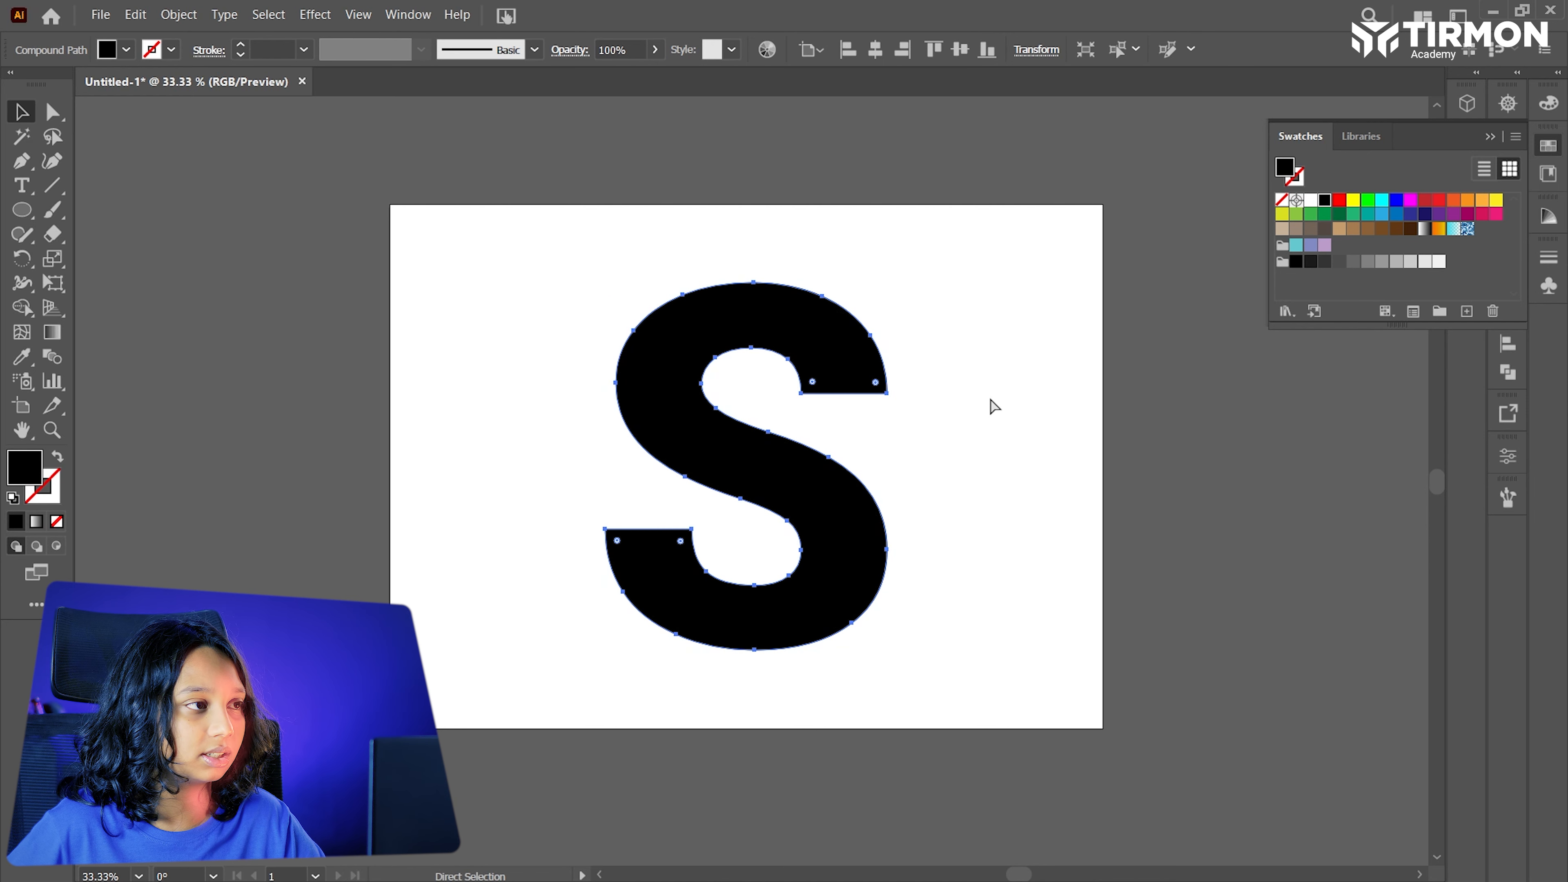
left_click(101, 14)
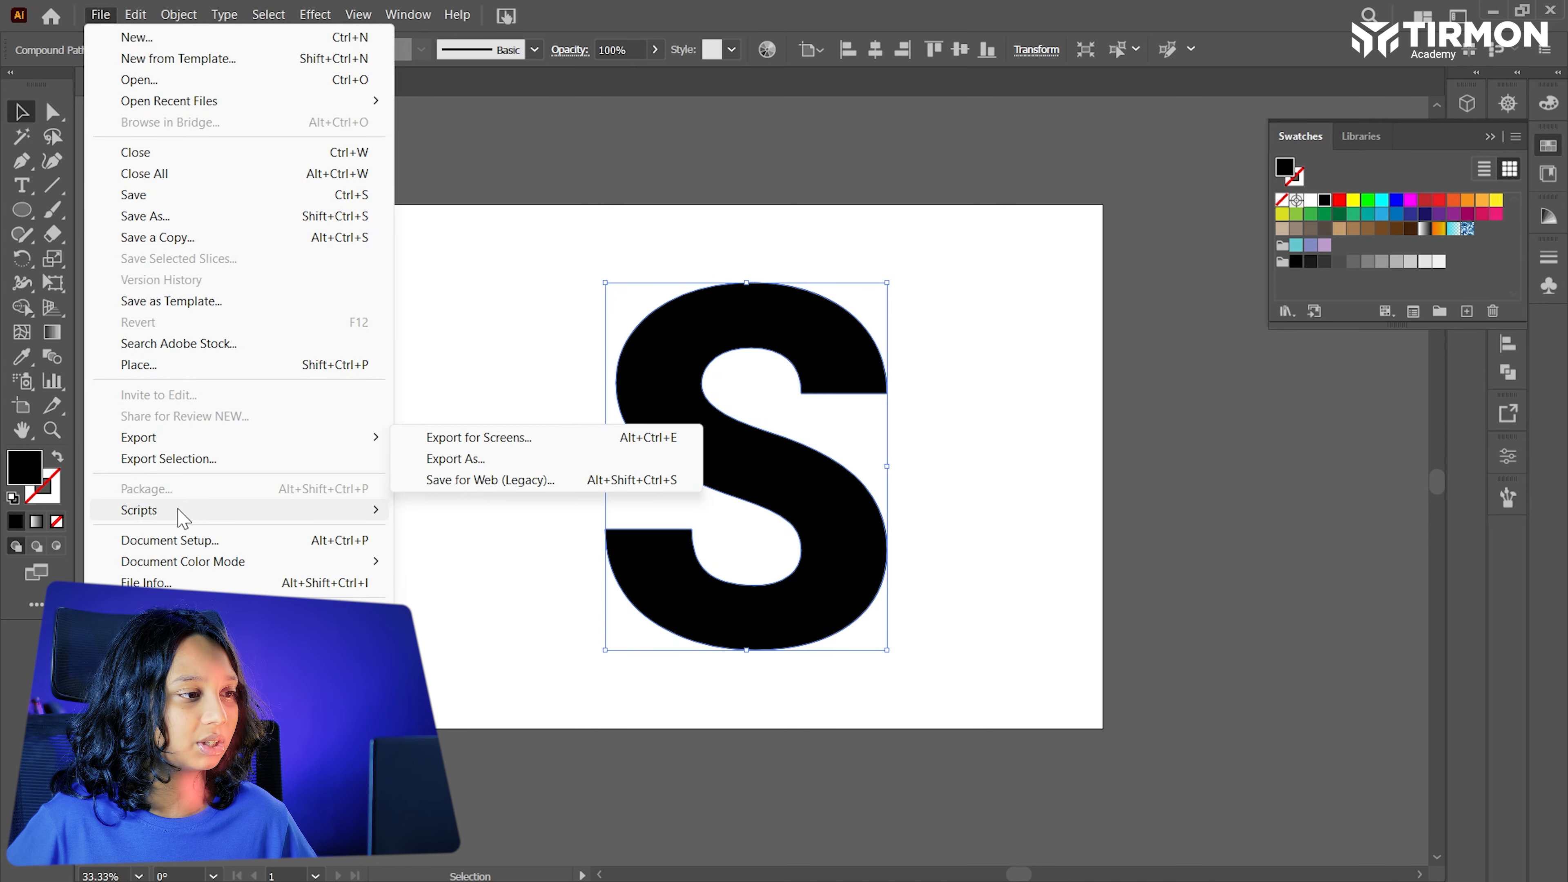
mouse_move(183, 518)
left_click(518, 533)
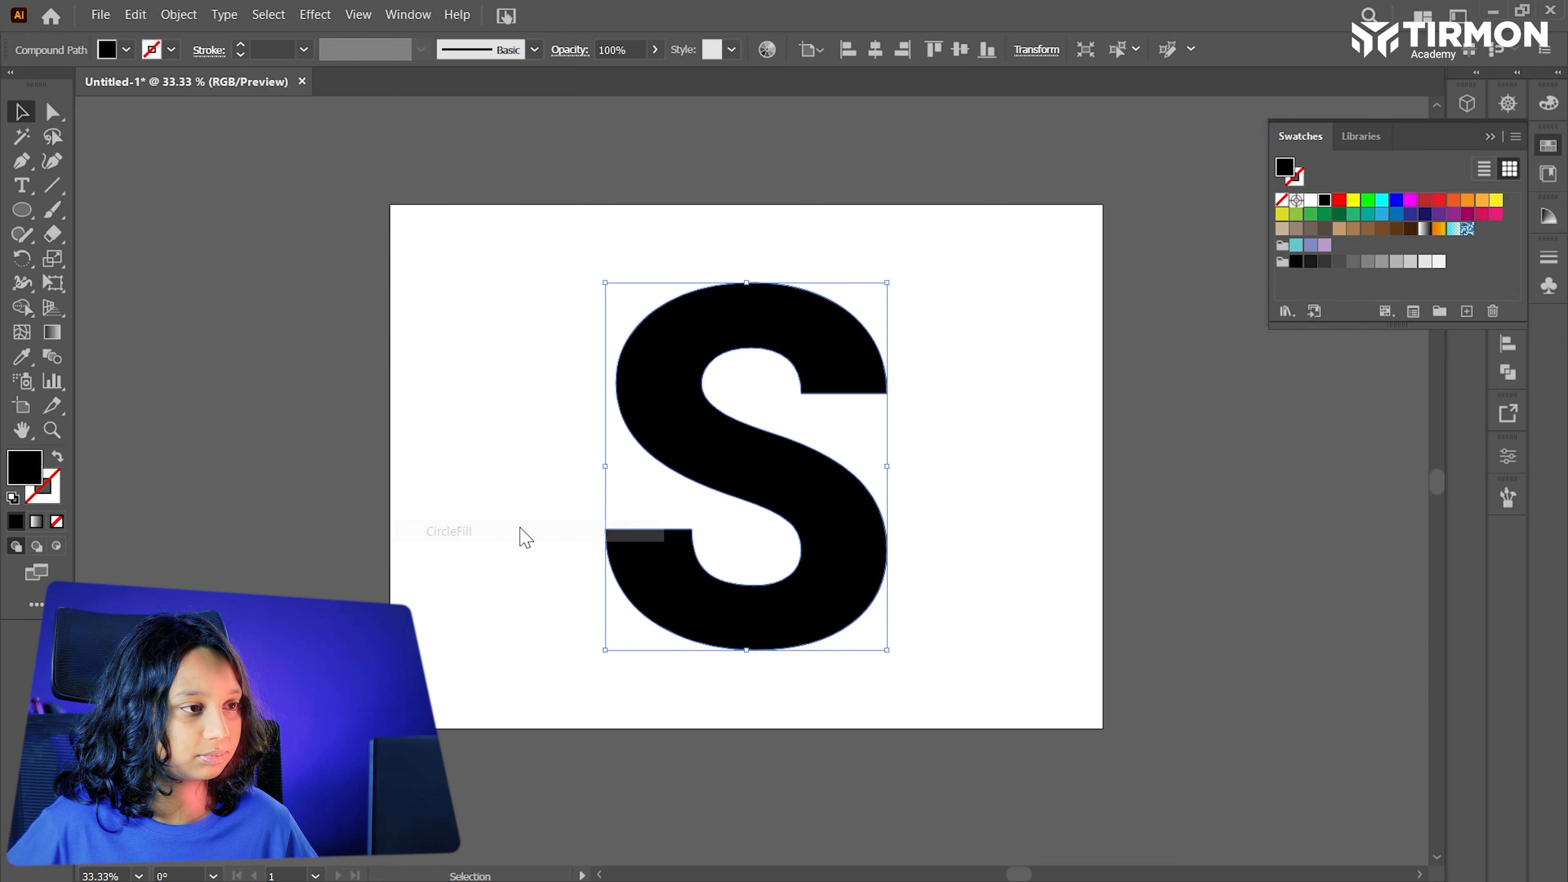
left_click_drag(1120, 448, 1307, 433)
Fill the S with gray circles using a max size of 15% and a min size of 1%.
double_click(1231, 497)
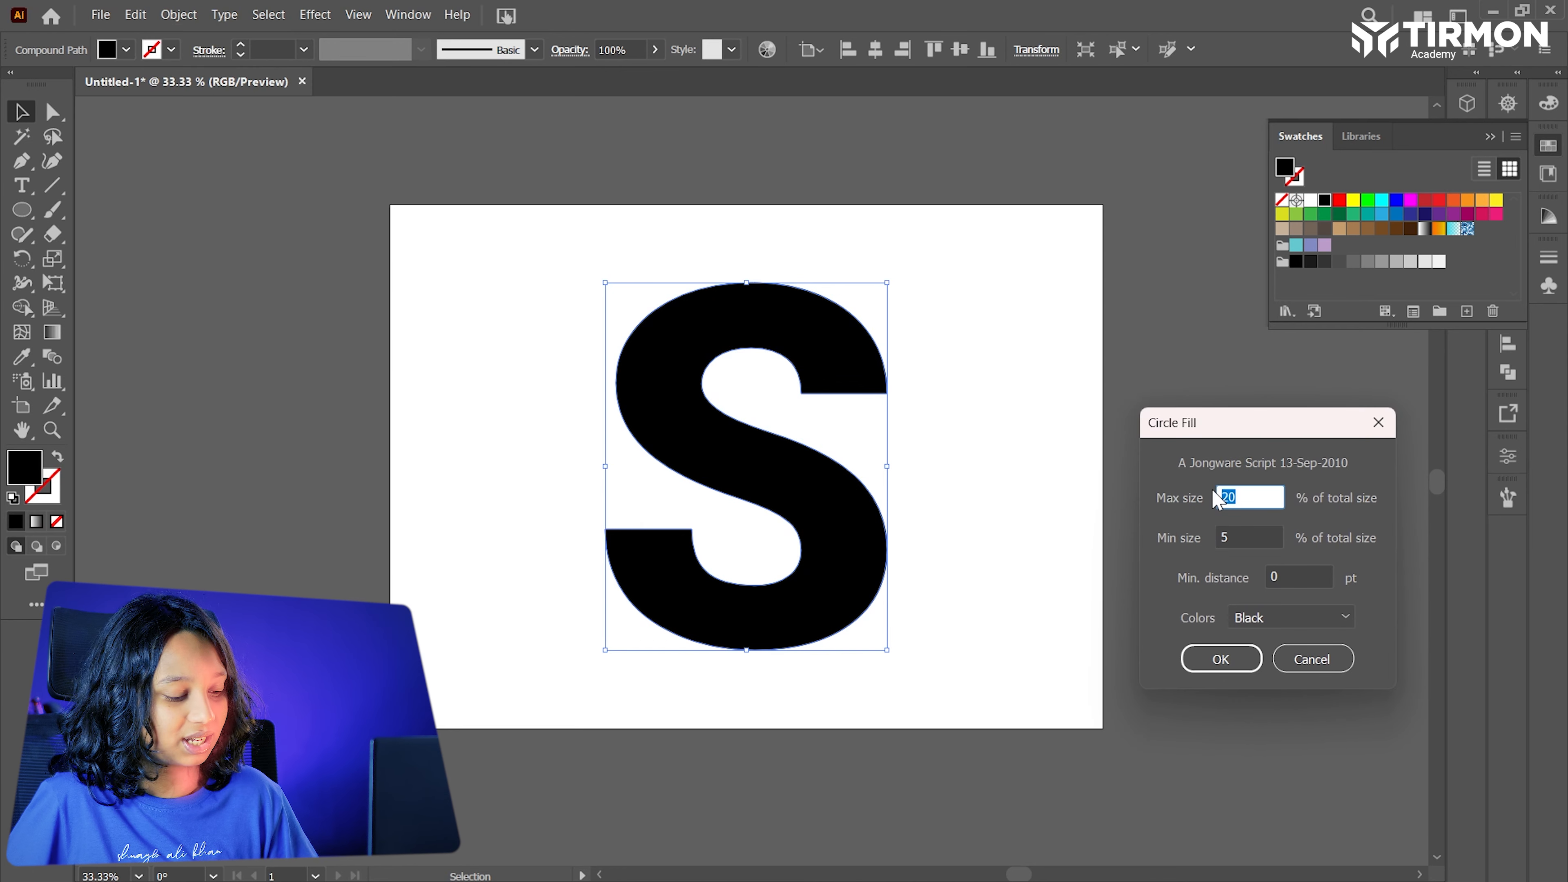
type("15")
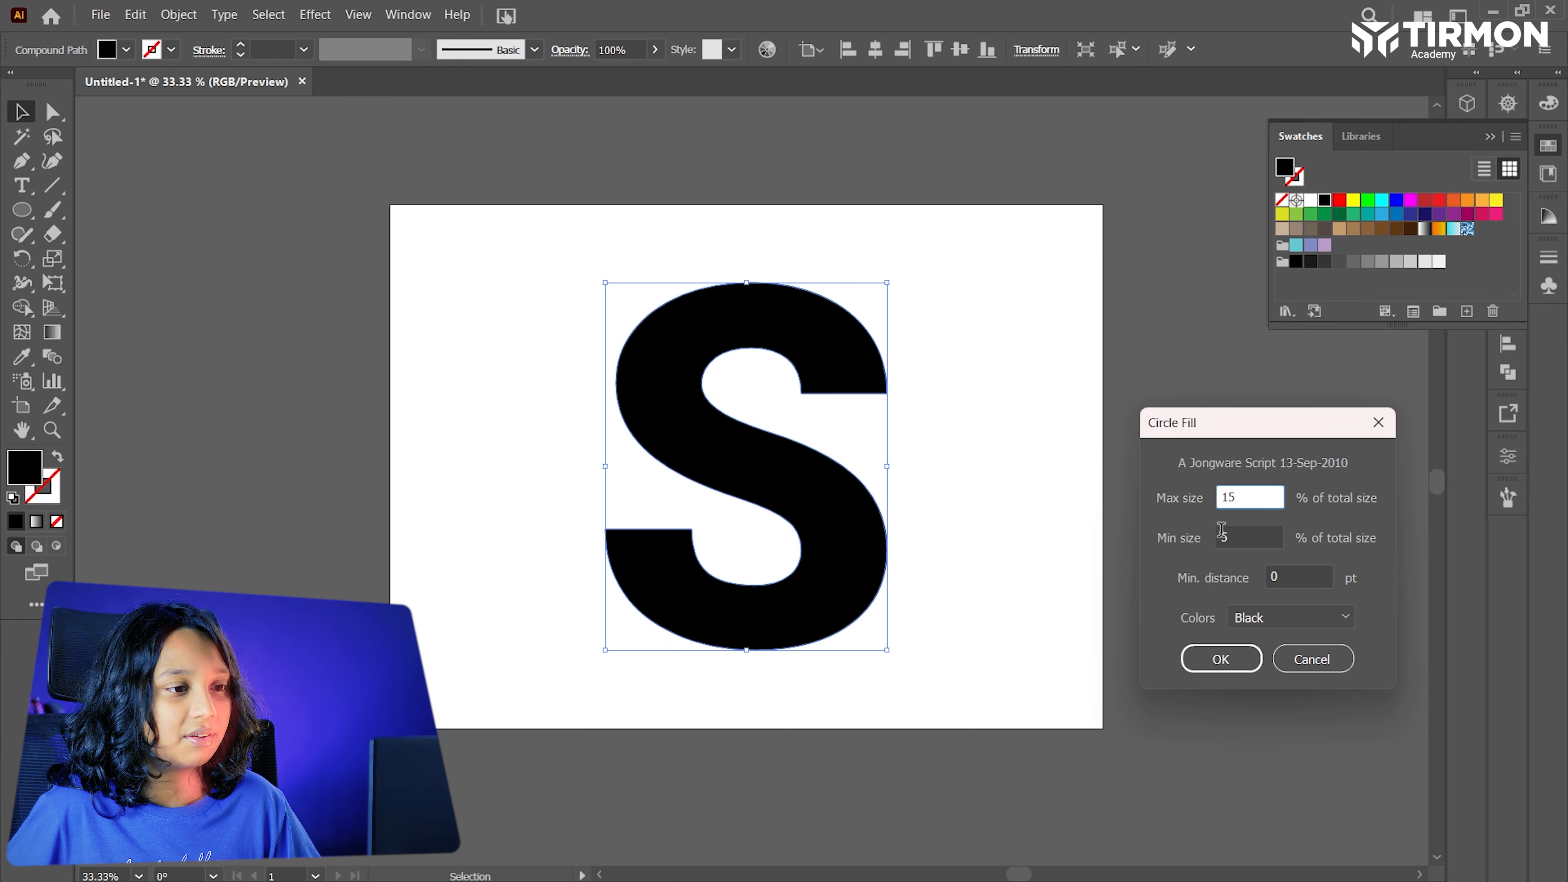
double_click(1214, 536)
type("1")
double_click(1271, 576)
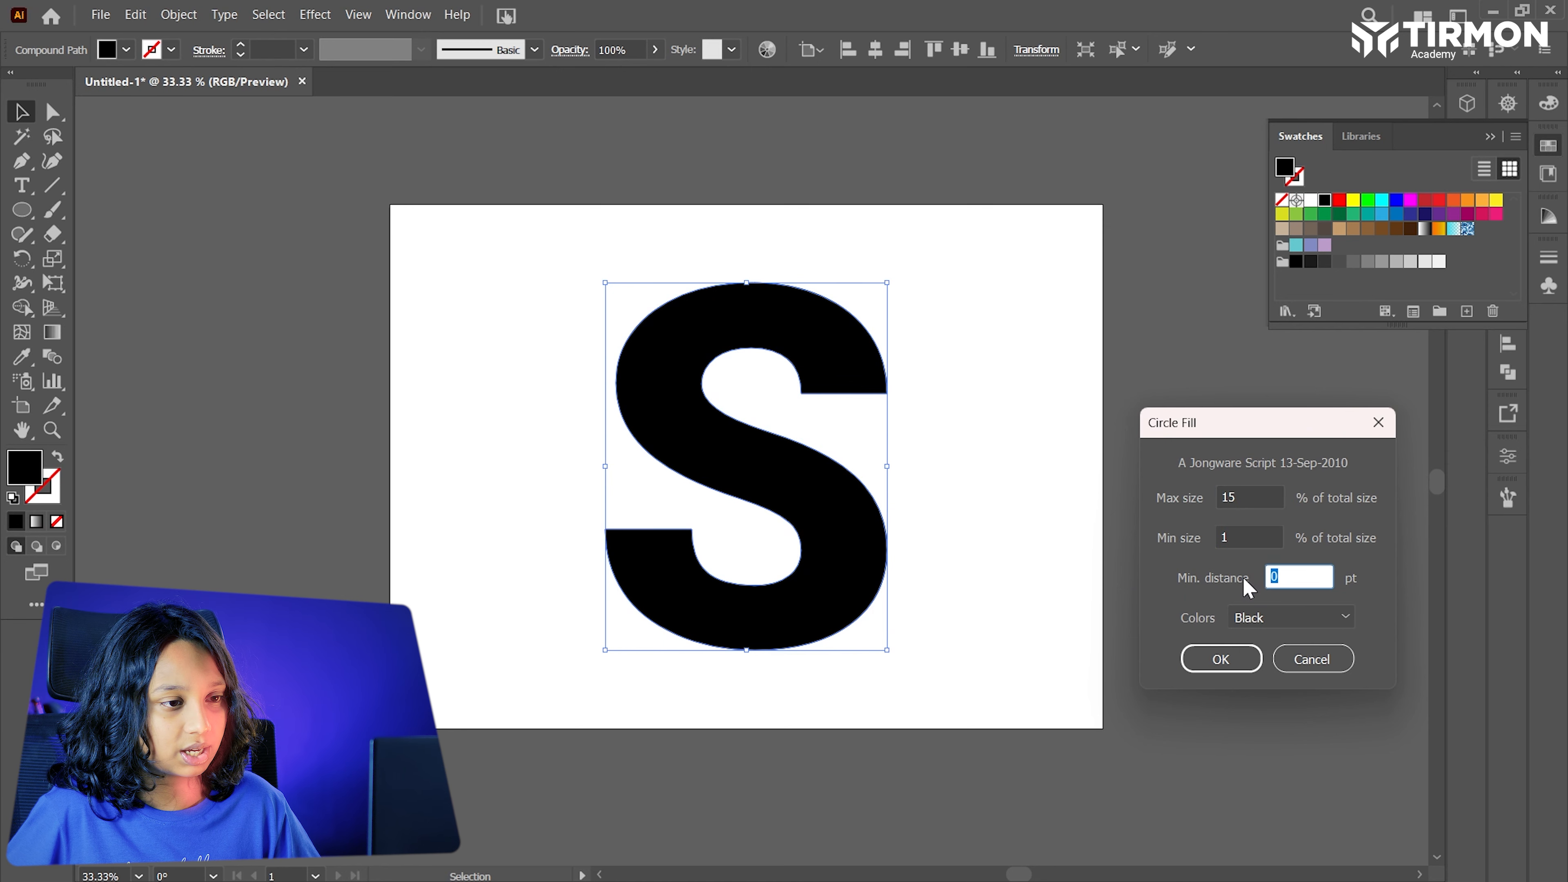
left_click(1262, 621)
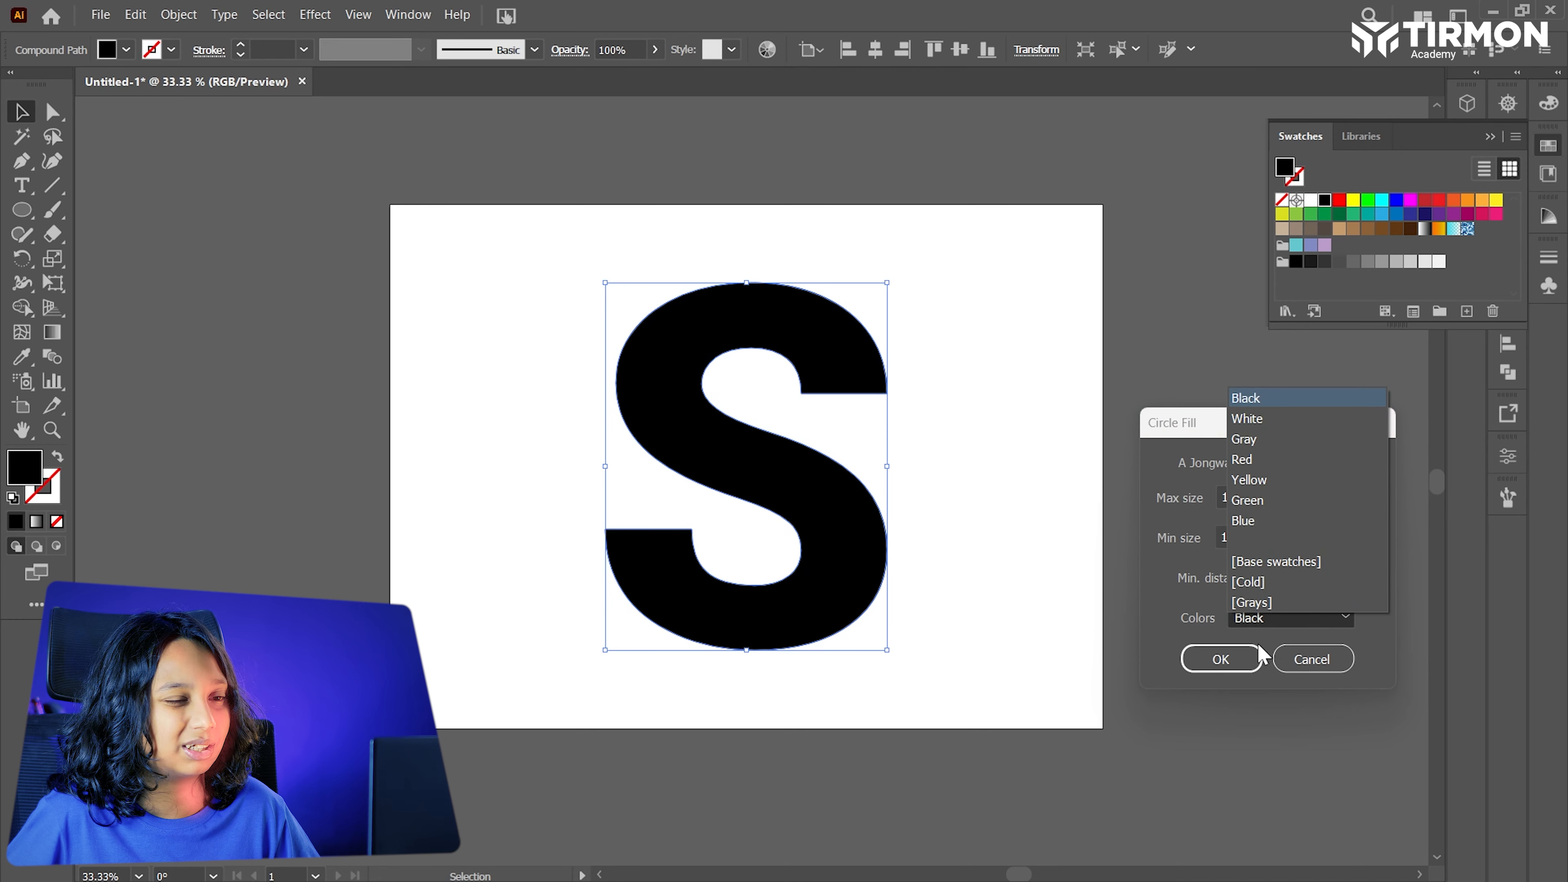
left_click(1271, 440)
left_click(1222, 659)
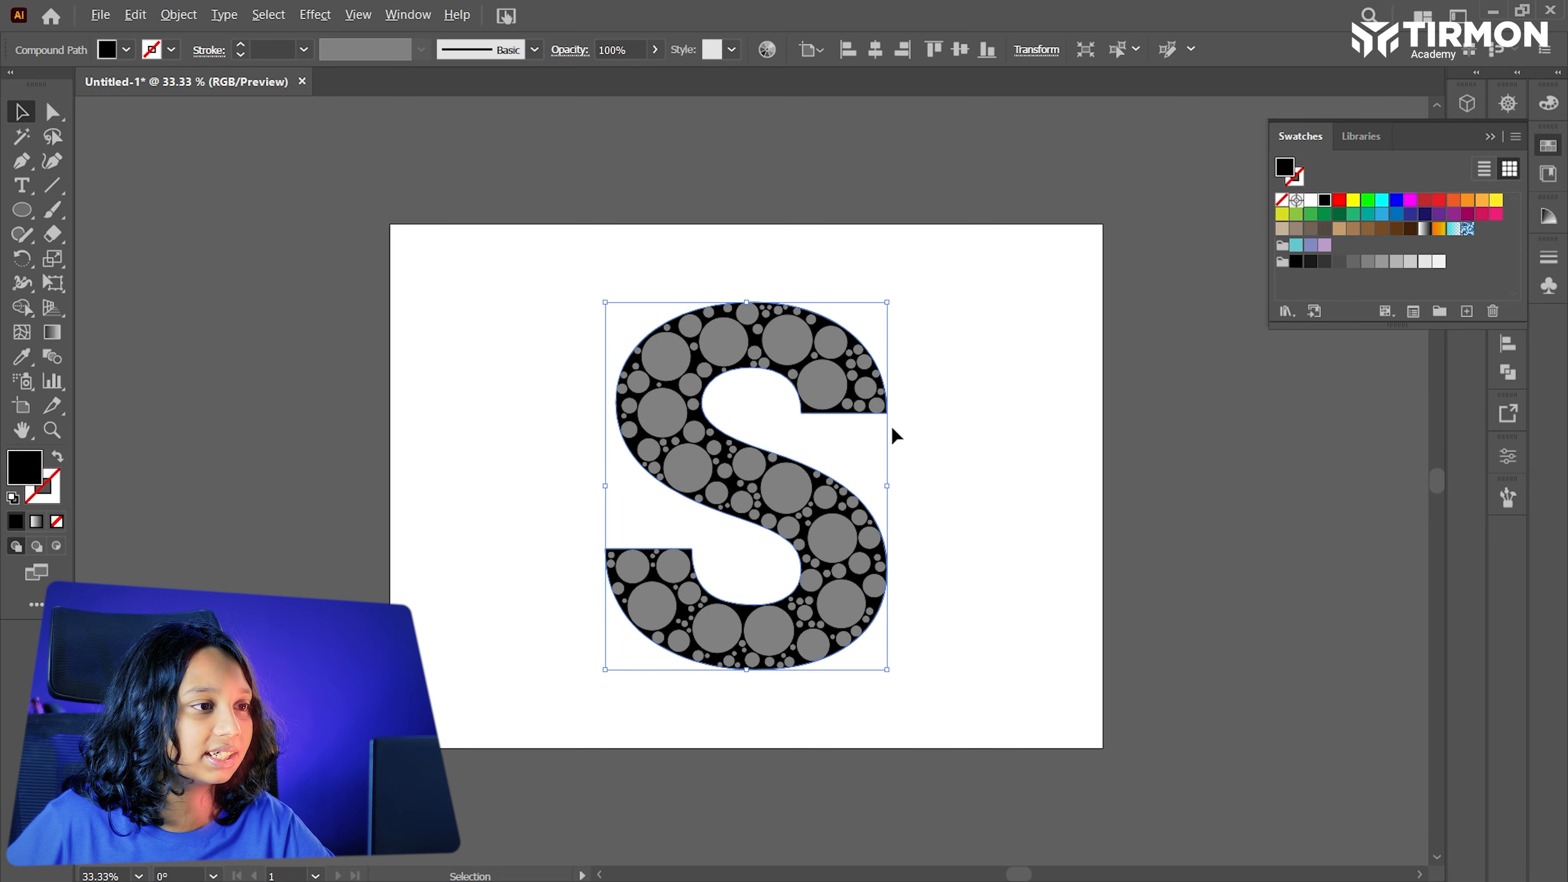
Delete the black S shape behind the gray circles.
scroll(864, 457, "up", 1, "alt")
key("Delete")
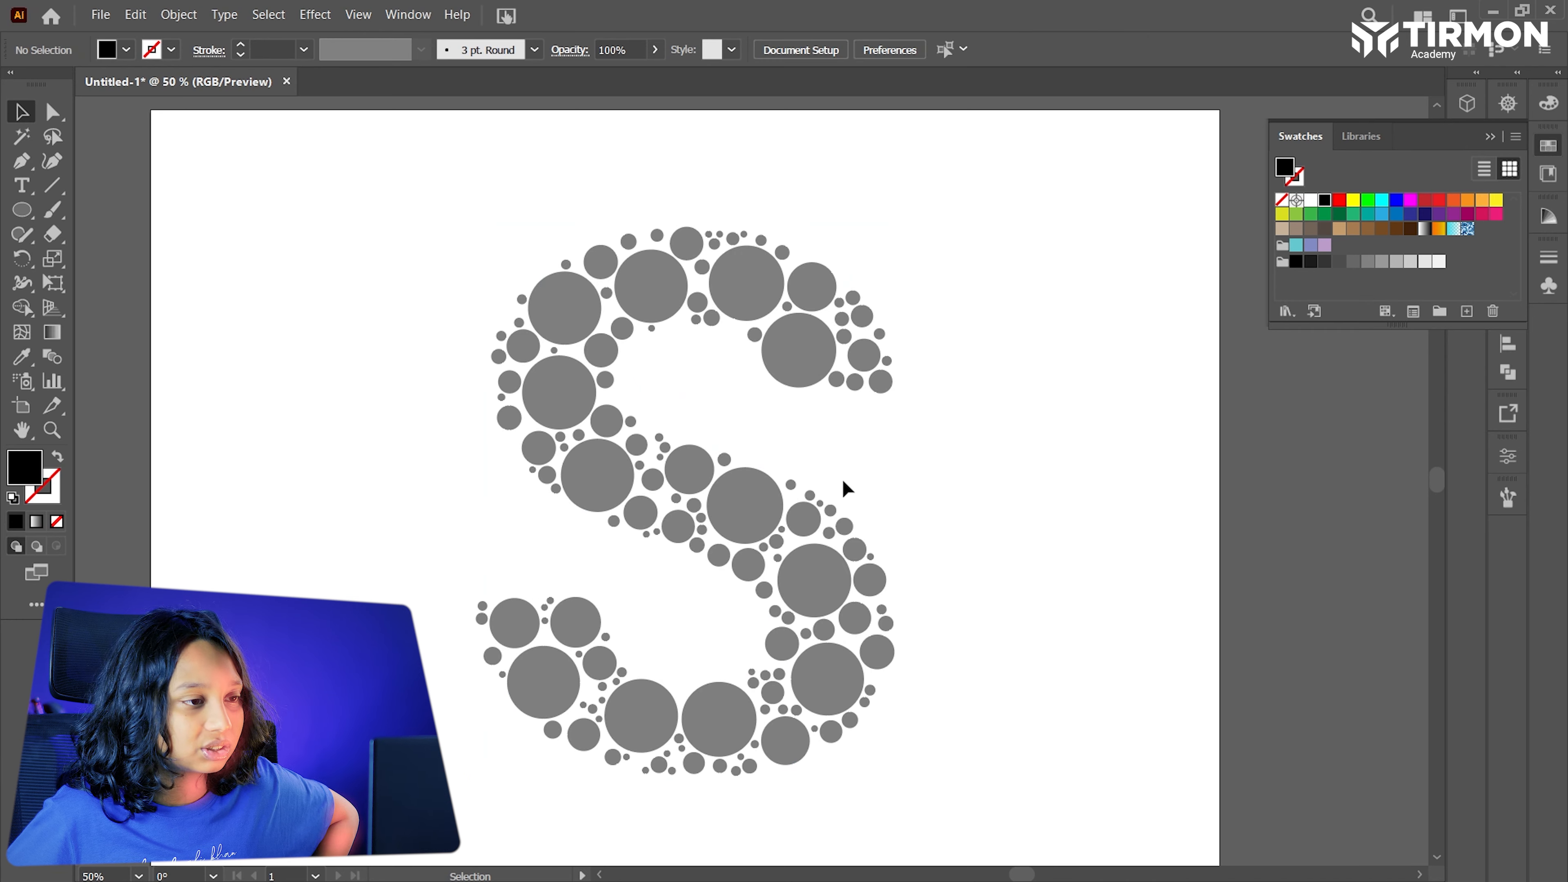
scroll(843, 481, "left", 1)
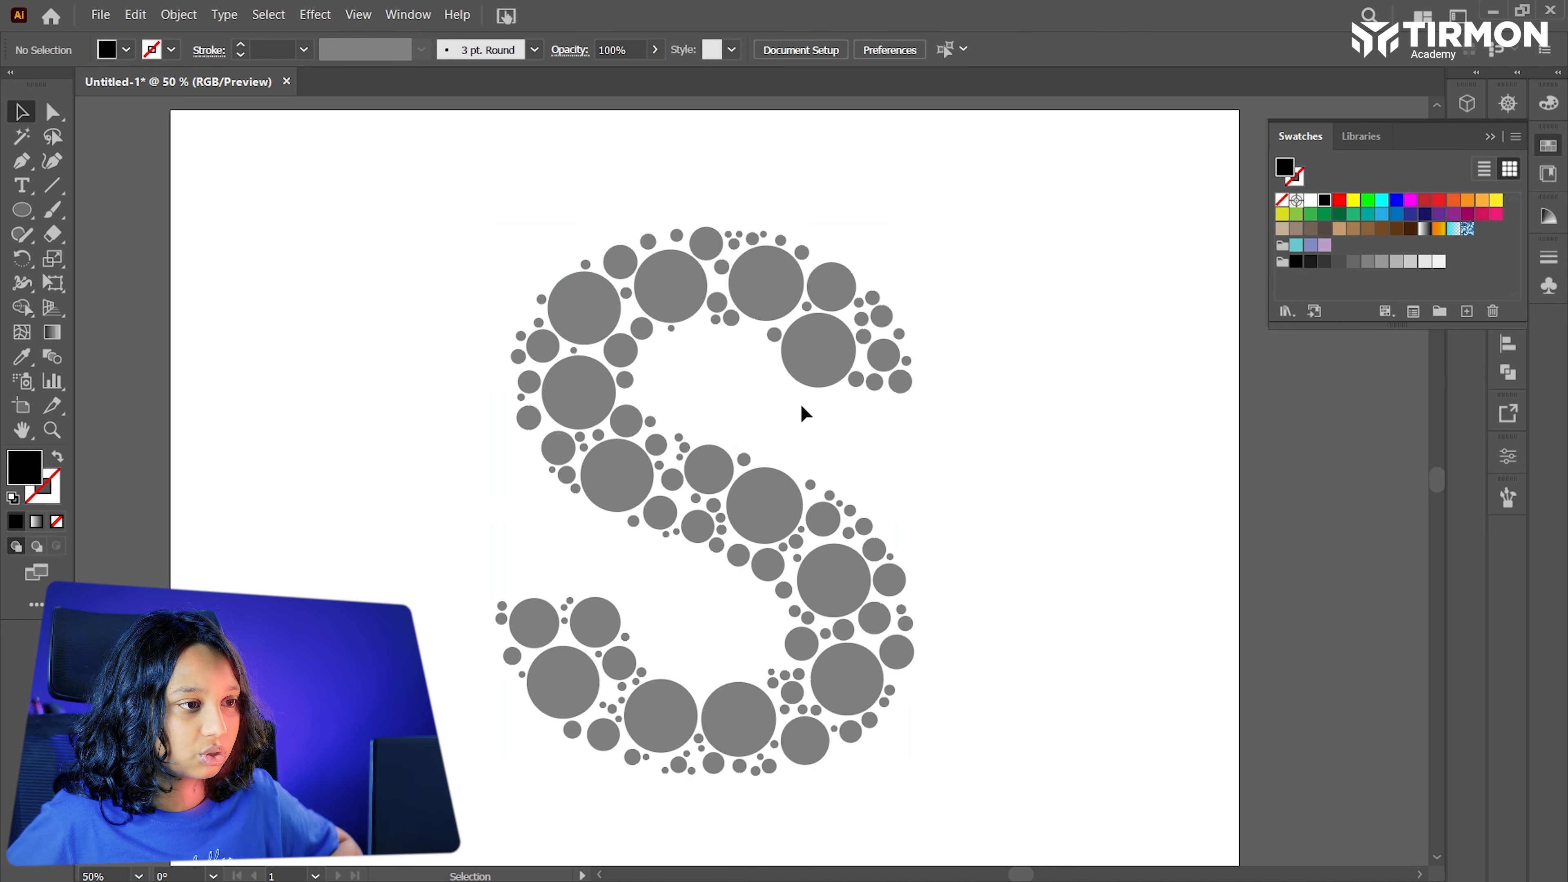
Select a scattered mix of large and small circles across the S and swap their fill and stroke to make them outlines.
left_click(819, 365)
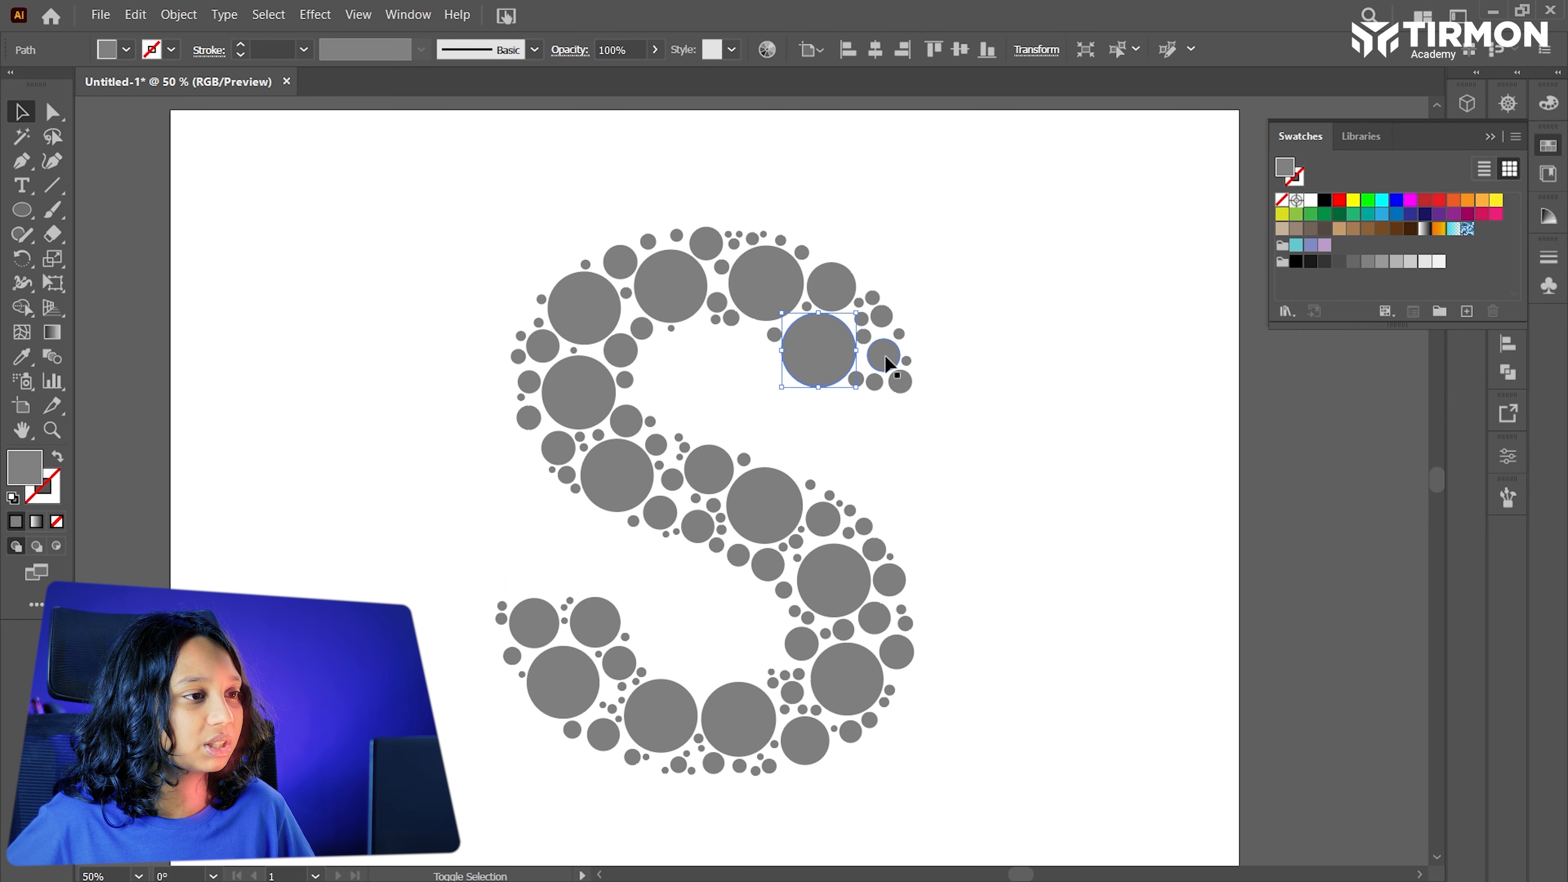
left_click(879, 313, "shift")
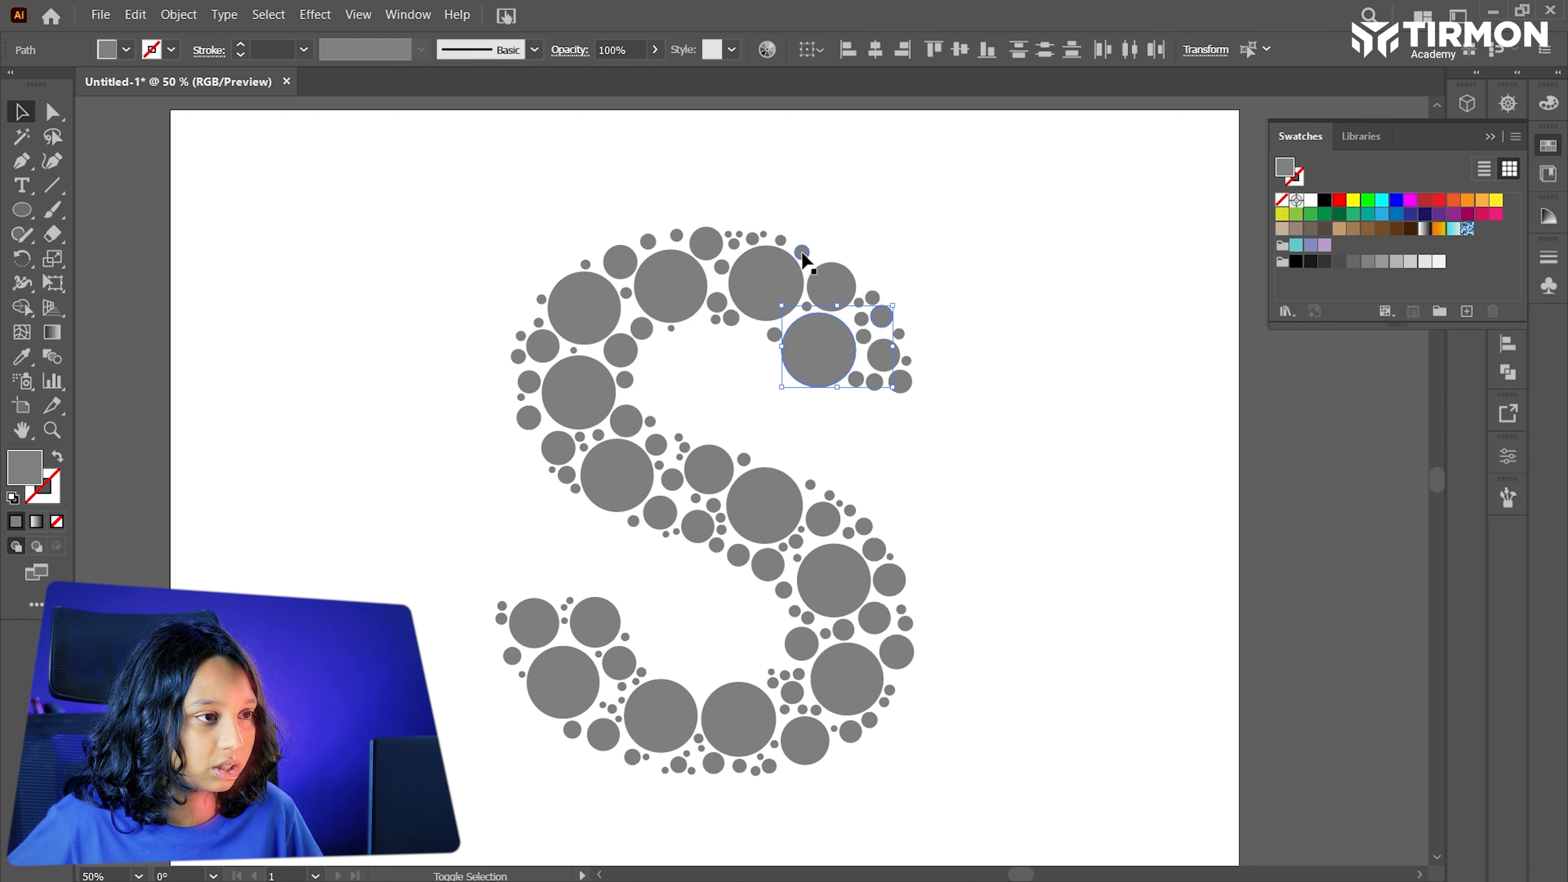
left_click(720, 267, "shift")
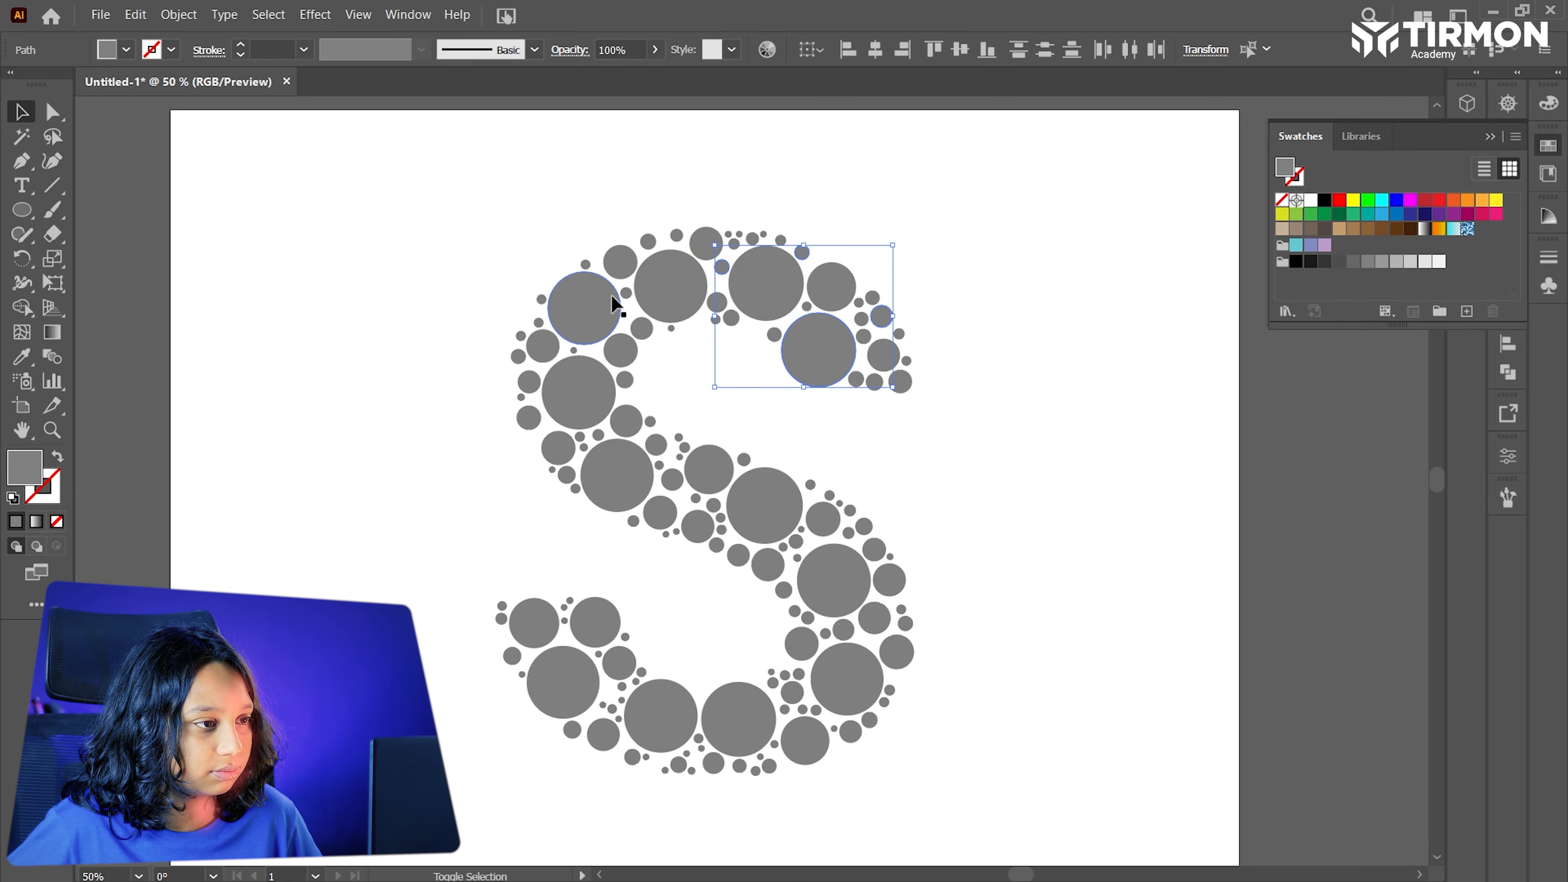
left_click(625, 293, "shift")
left_click(543, 345, "shift")
left_click(624, 421, "shift")
left_click(575, 488, "shift")
left_click(698, 527, "shift")
left_click(796, 542, "shift")
left_click(795, 611, "shift")
left_click(874, 550, "shift")
left_click(890, 690, "shift")
left_click(785, 675, "shift")
left_click(740, 765, "shift")
left_click(775, 744, "shift")
left_click(673, 765, "shift")
left_click(612, 729, "shift")
left_click(621, 664, "shift")
left_click(501, 618, "shift")
left_click(530, 624, "shift")
left_click(679, 437, "shift")
left_click(524, 415, "shift")
left_click(639, 331, "shift")
left_click(715, 318, "shift")
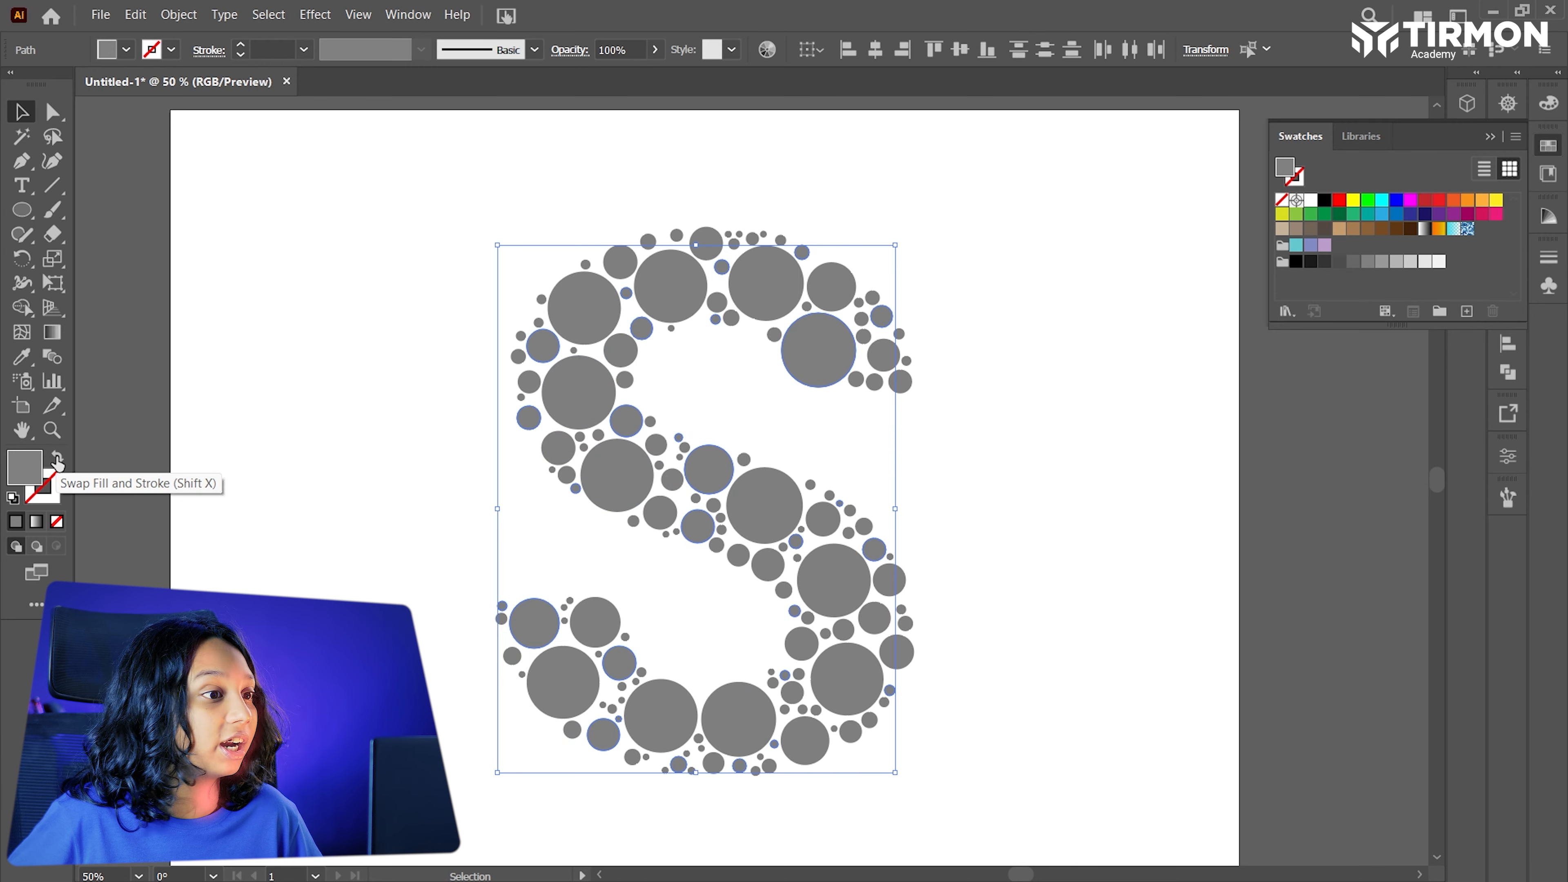
left_click(58, 463)
left_click(199, 440)
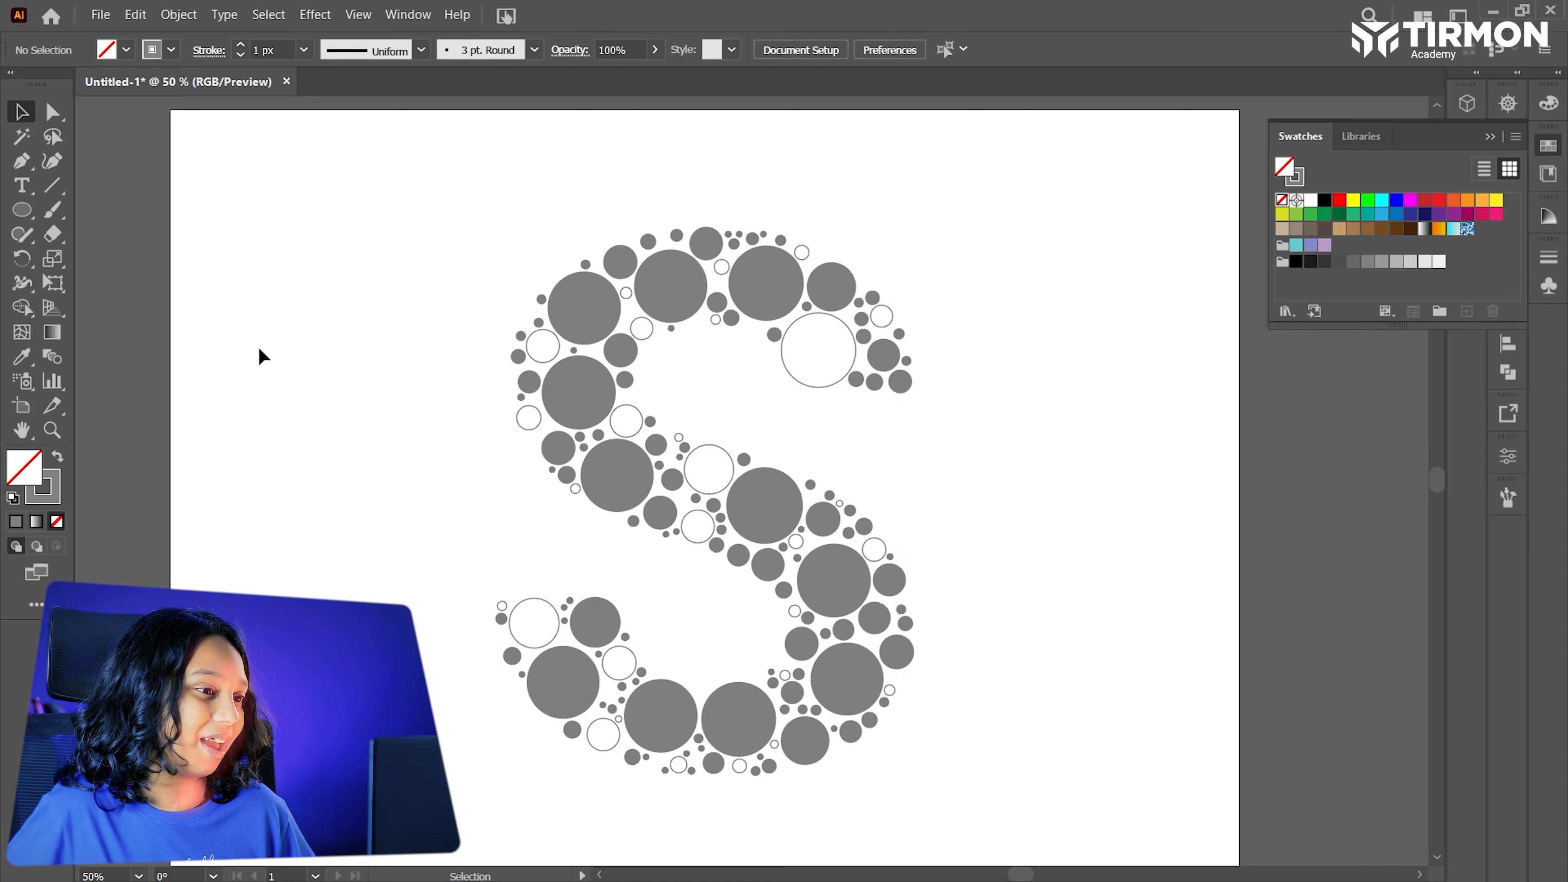
Swap fill and stroke on one more medium circle in the lower right curve of the S.
left_click(875, 618)
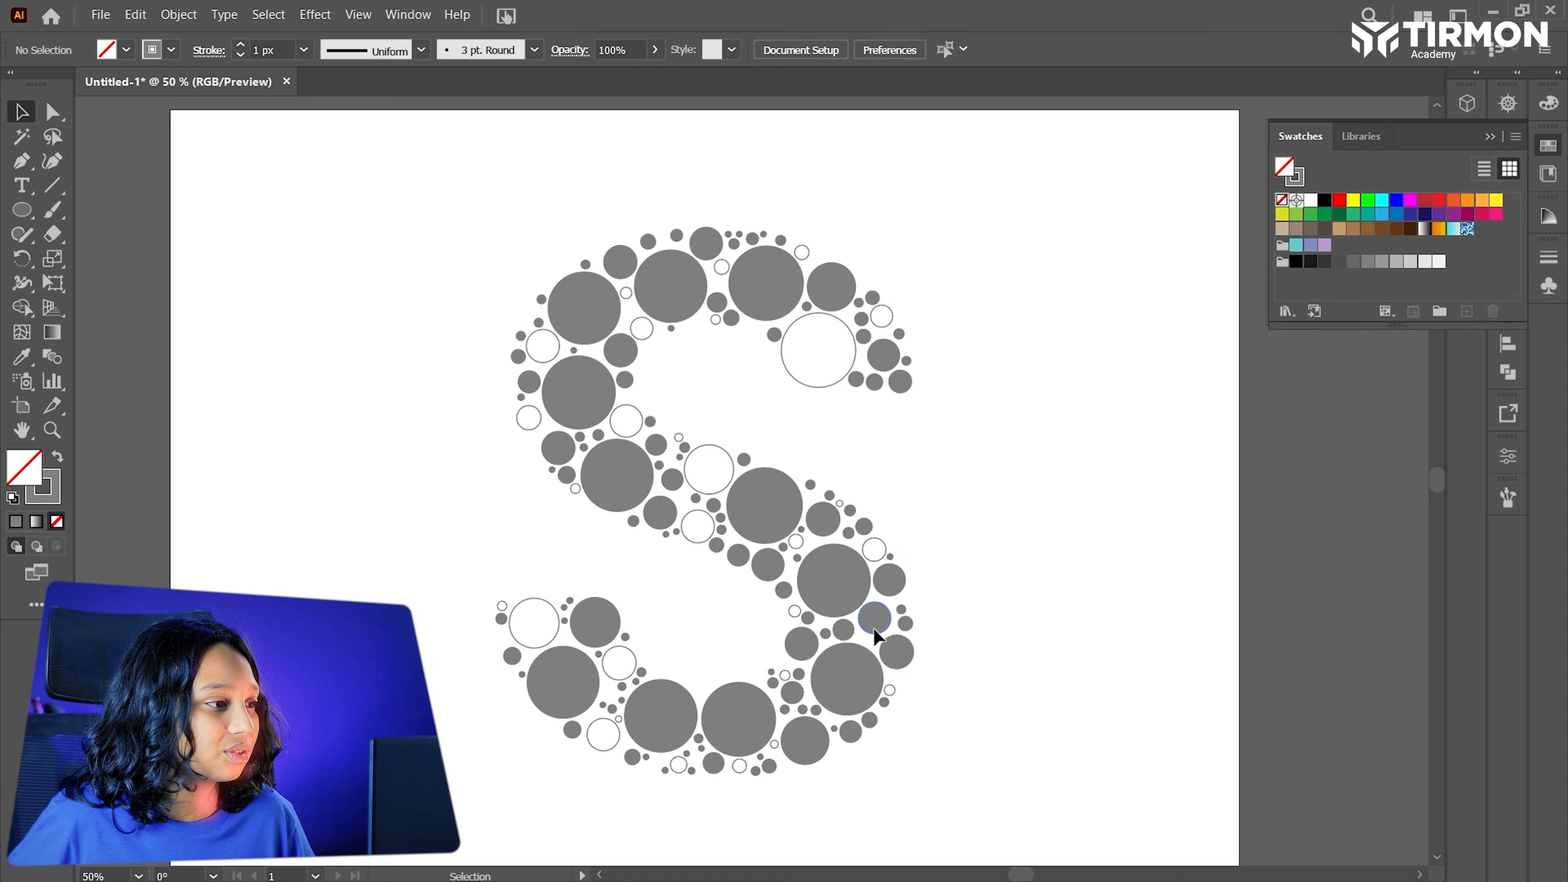
left_click(56, 463)
left_click(145, 535)
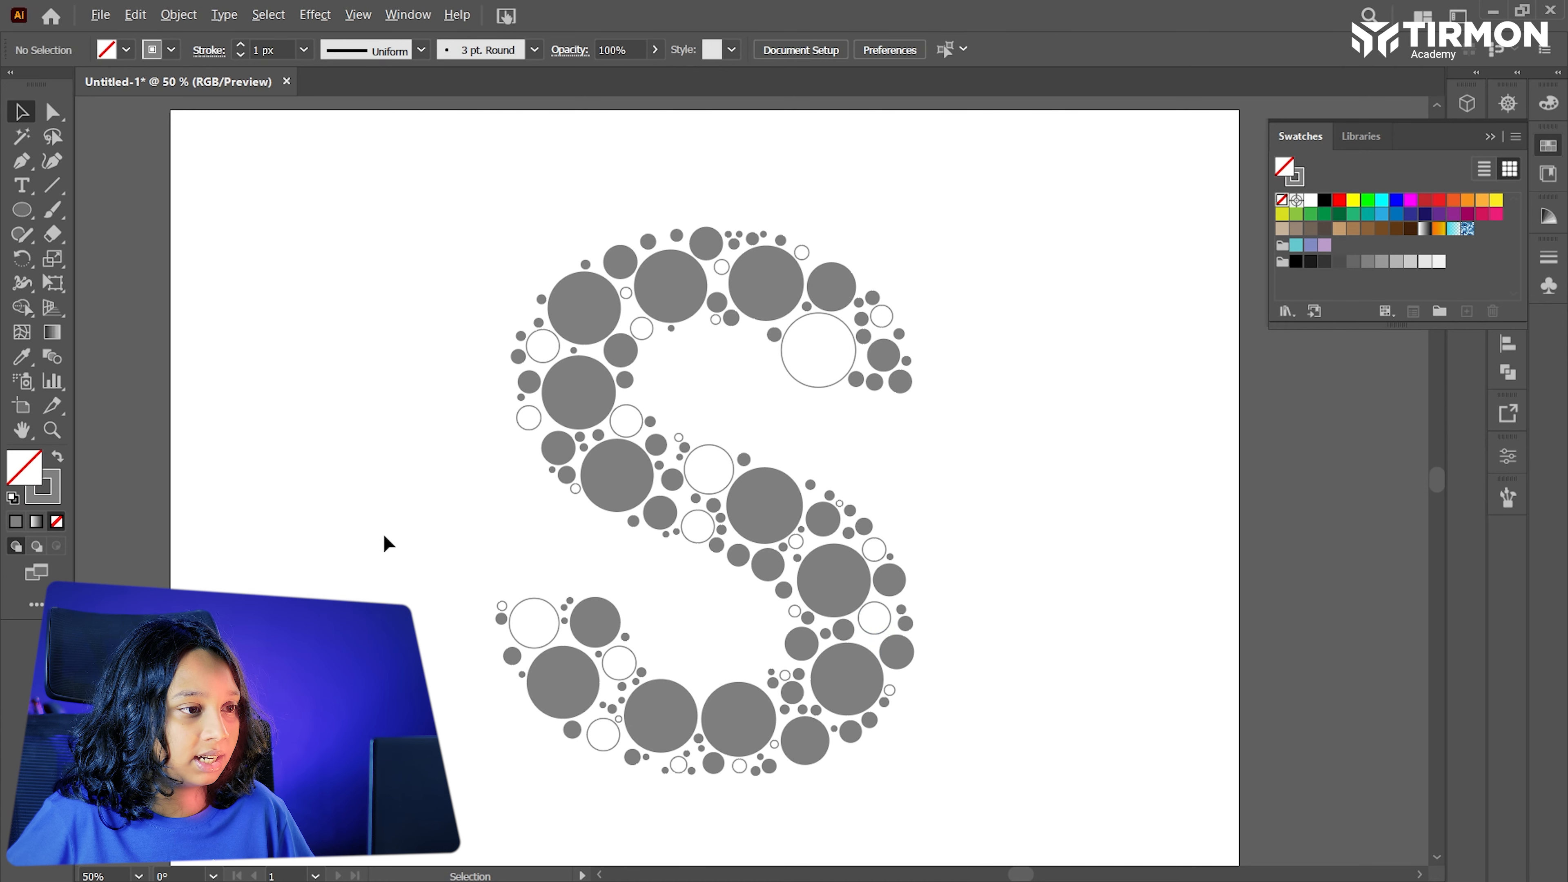
Select all the gray-filled circles at once with the Magic Wand, then return to the Selection tool.
scroll(383, 535, "down", 1)
scroll(378, 569, "left", 2)
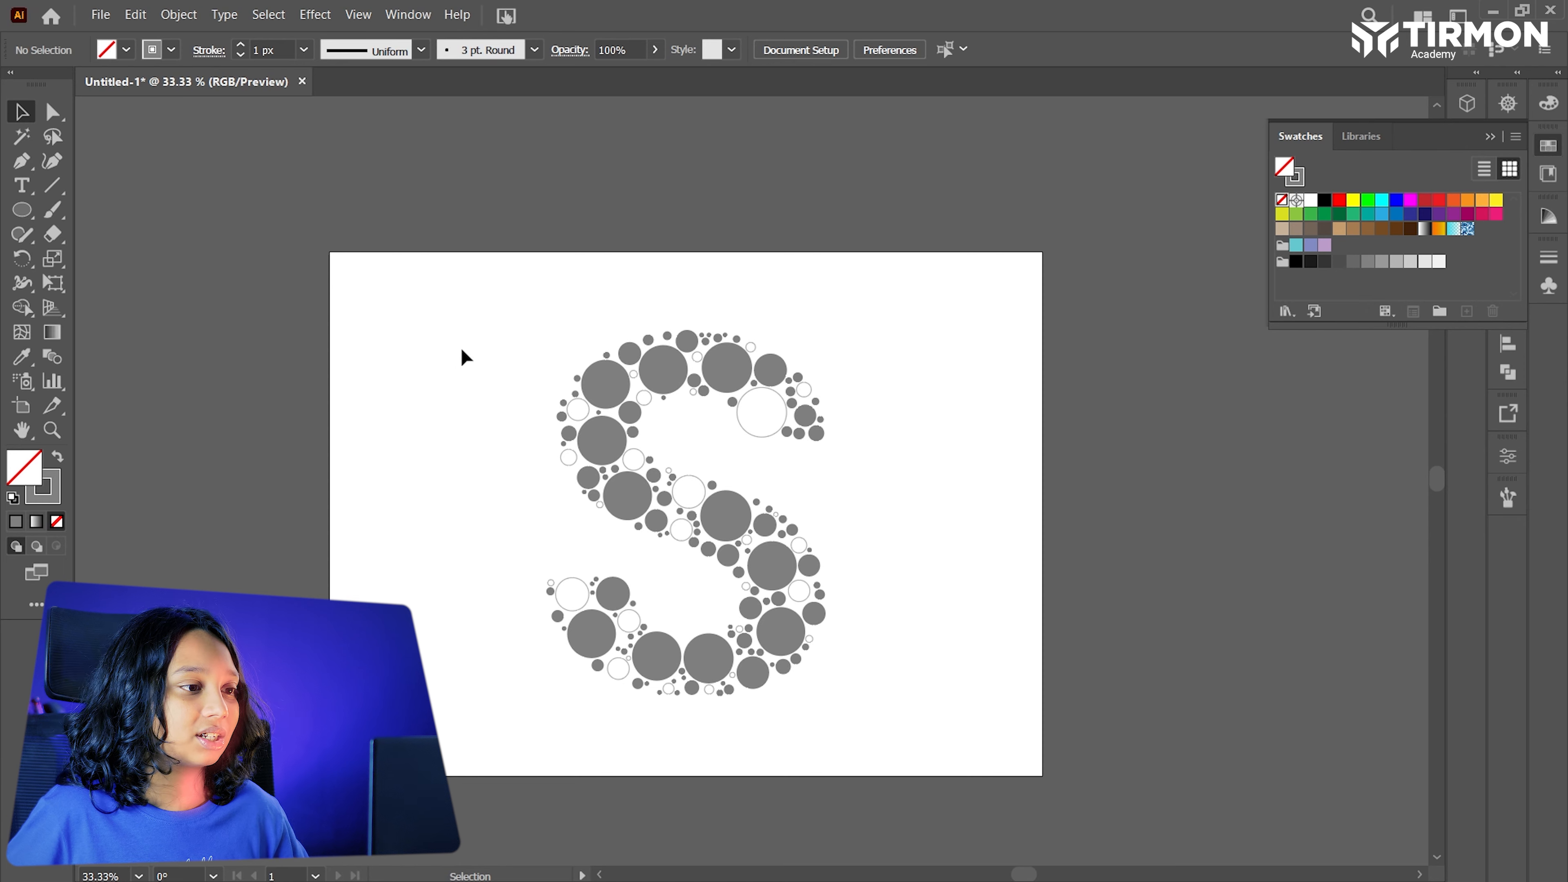
left_click_drag(459, 293, 524, 350)
left_click(24, 139)
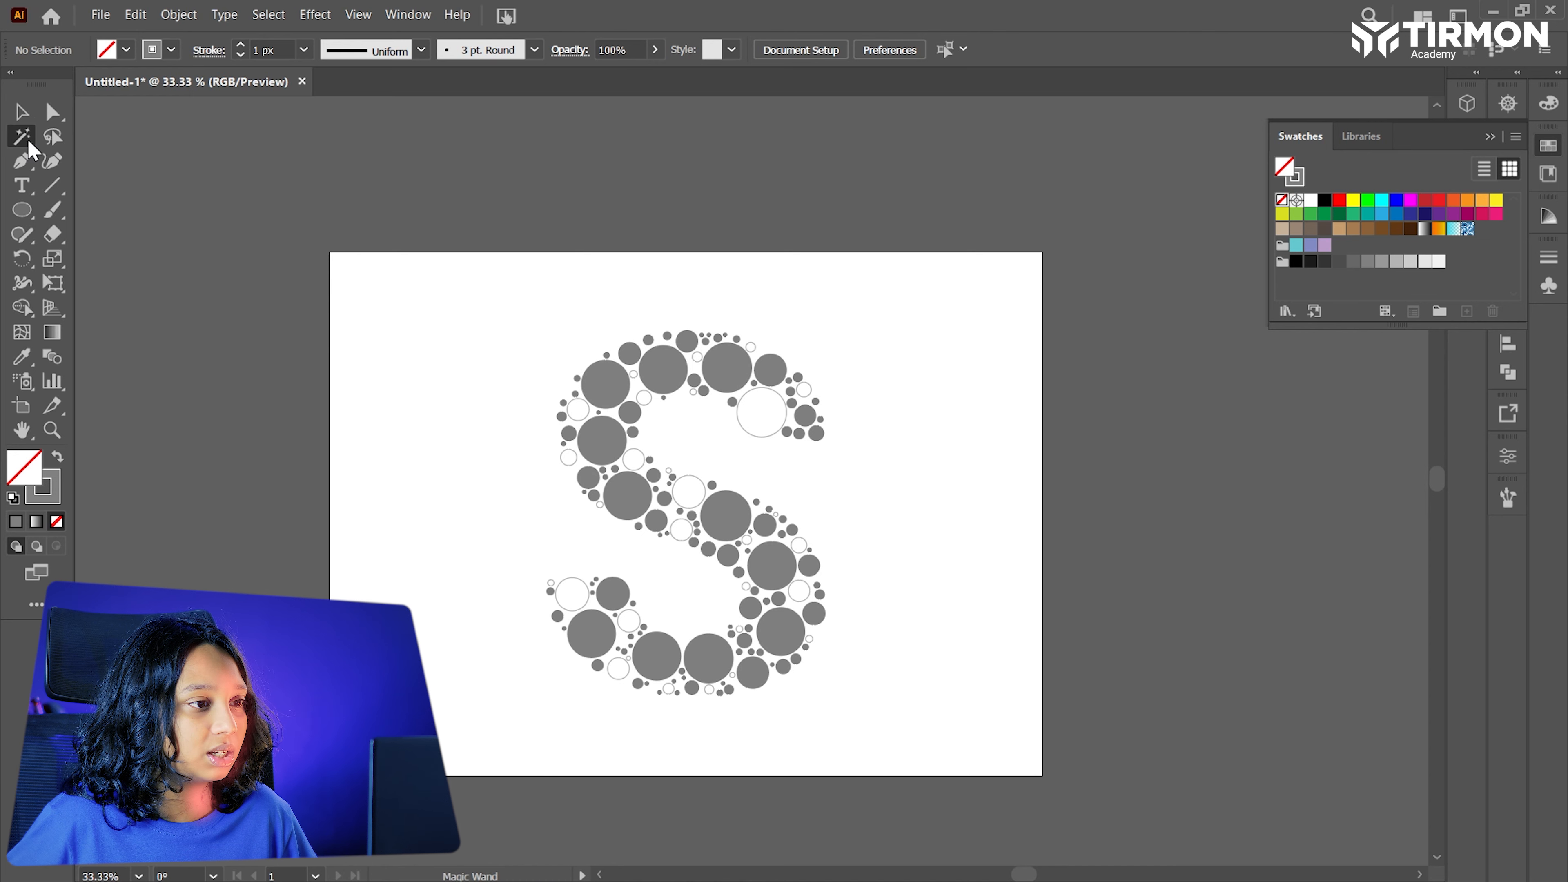
left_click(683, 337)
scroll(694, 454, "up", 2)
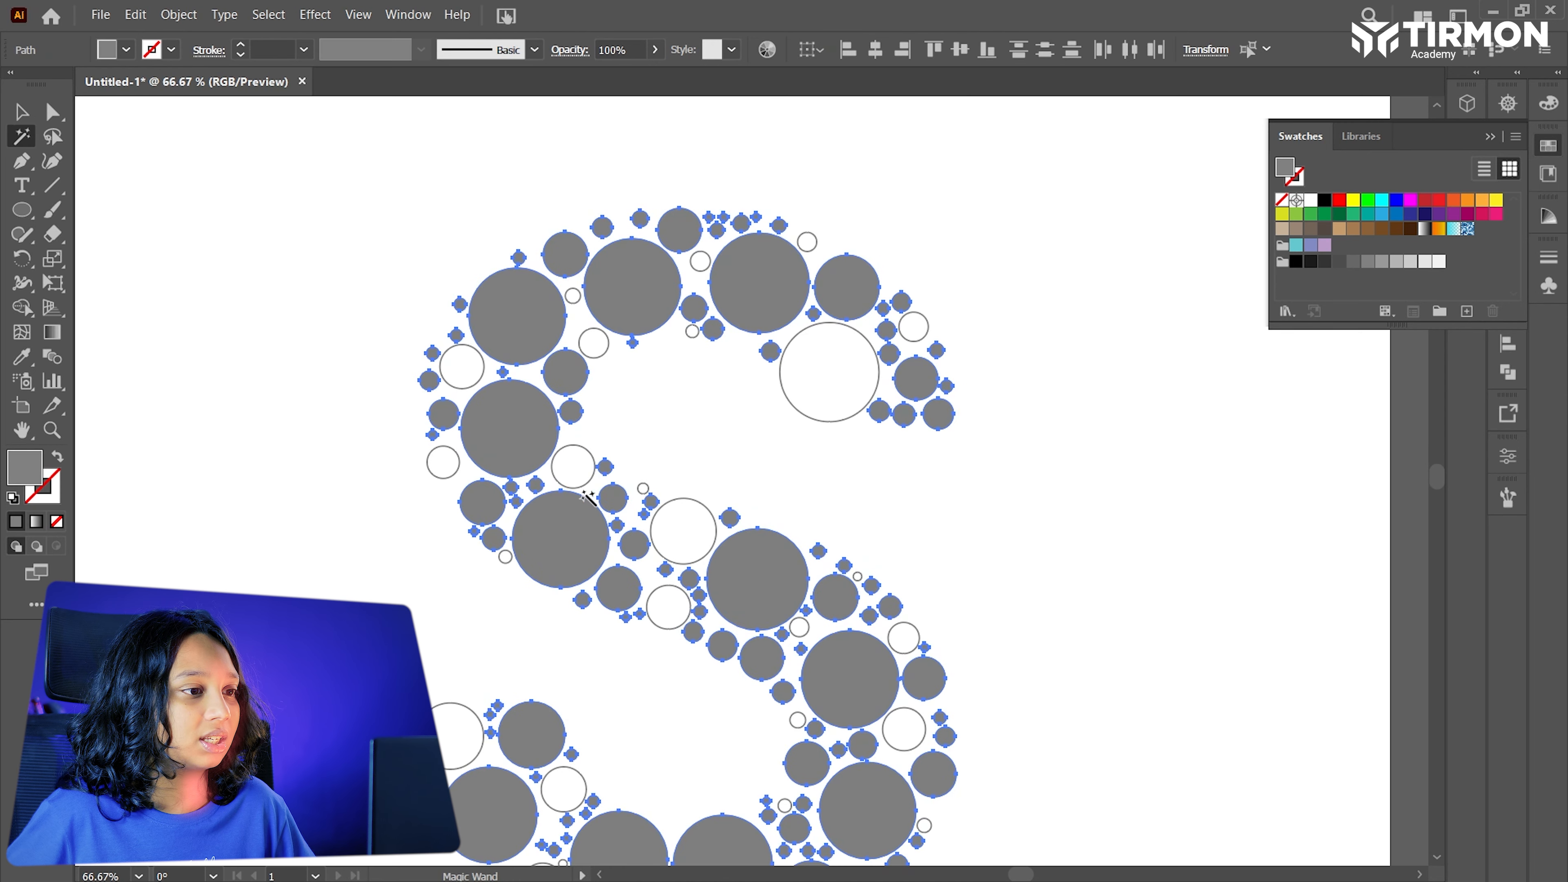
scroll(594, 497, "down", 3)
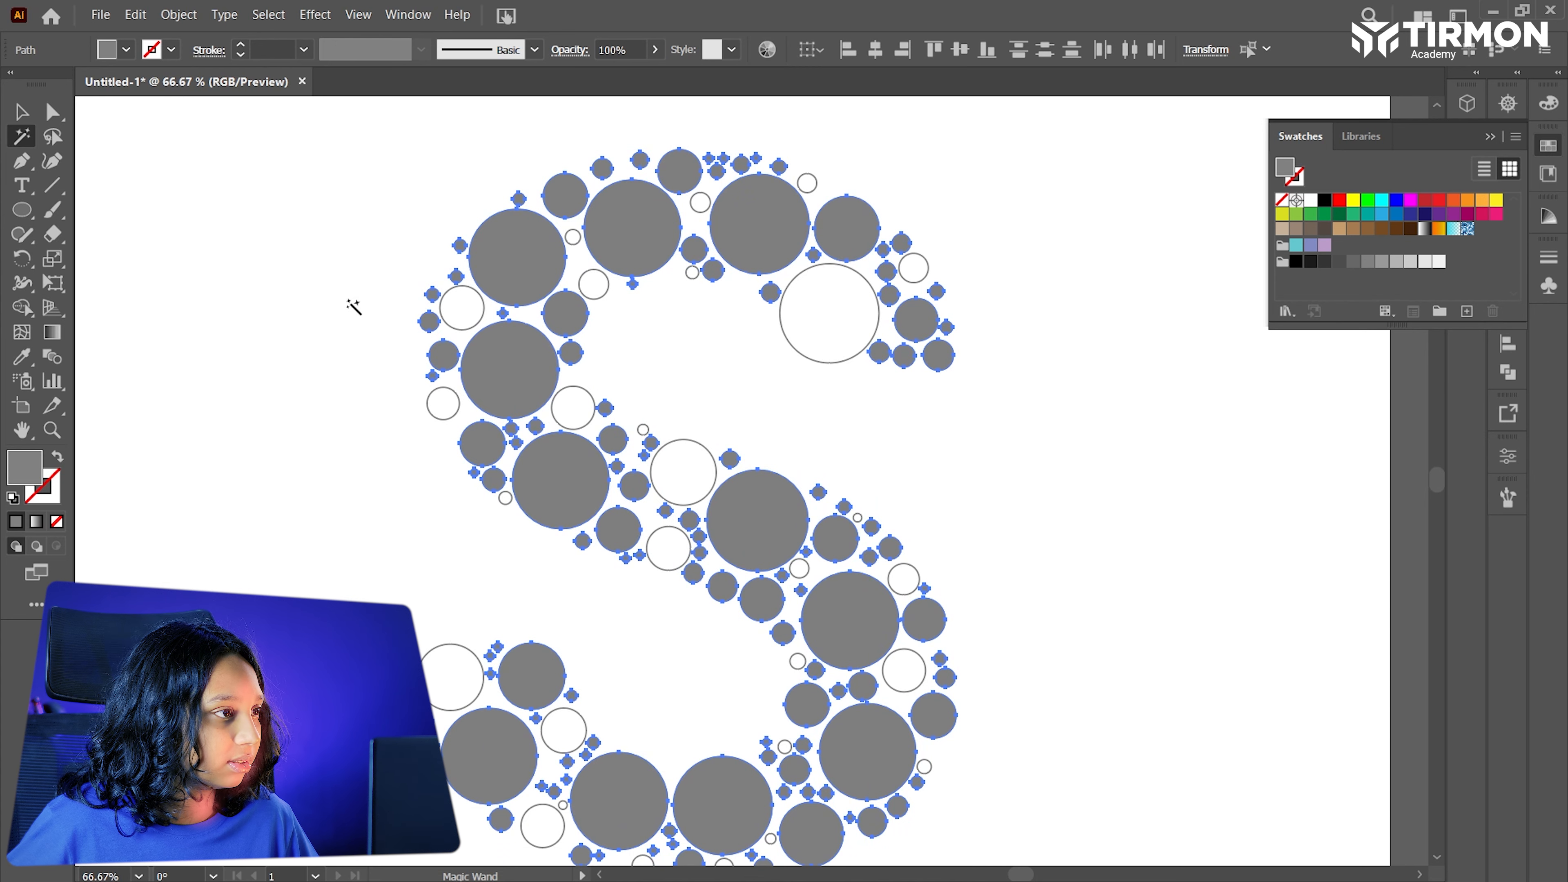
left_click(20, 112)
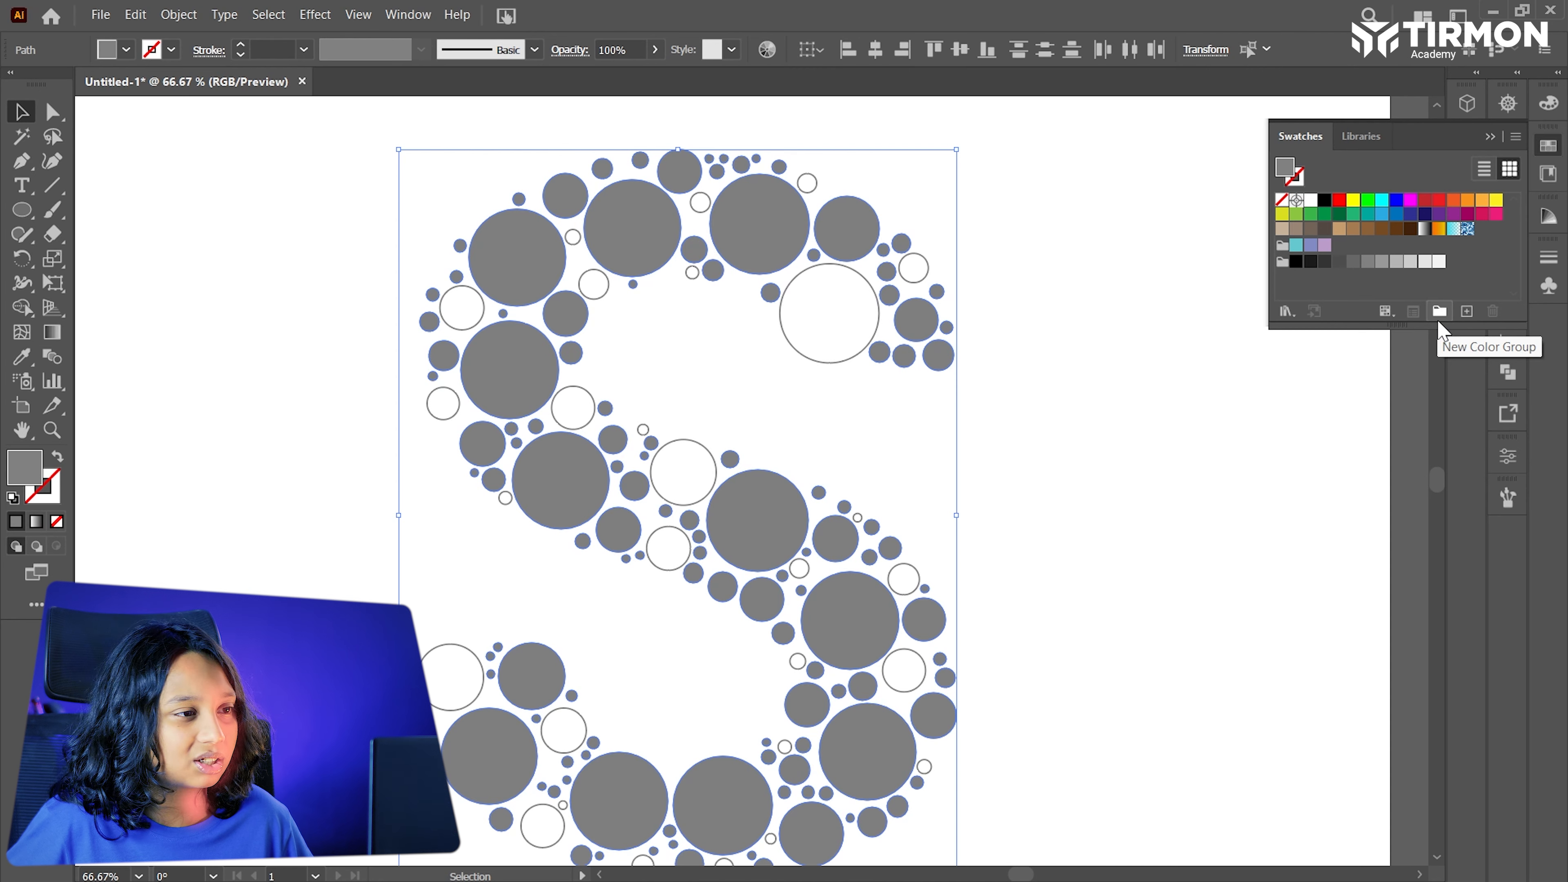
Create a new color group named TEST from the selected artwork.
left_click(1439, 313)
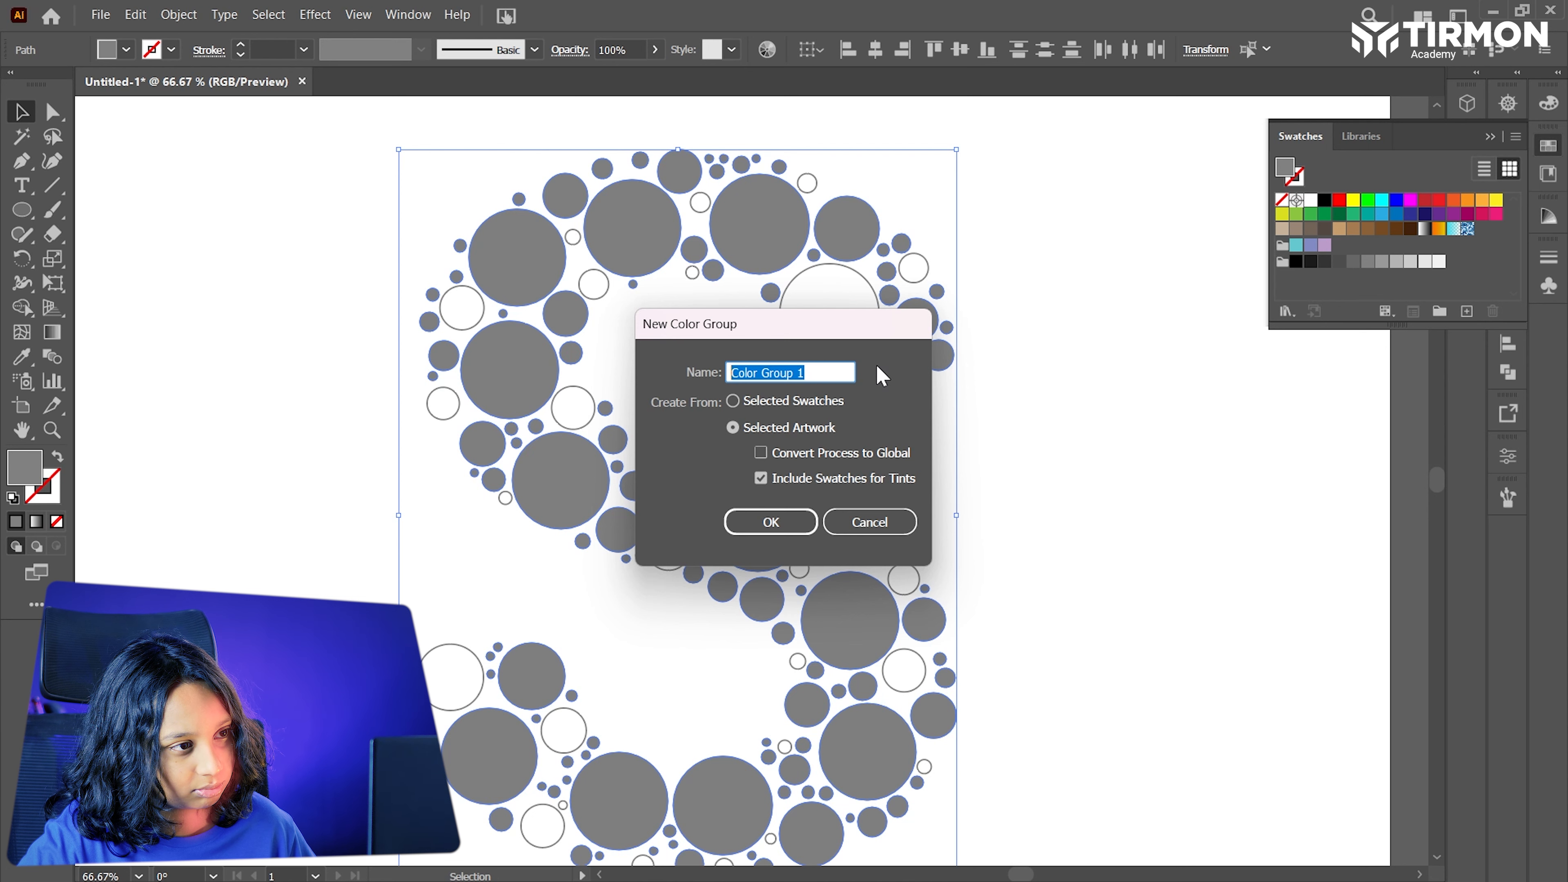
type("TEST")
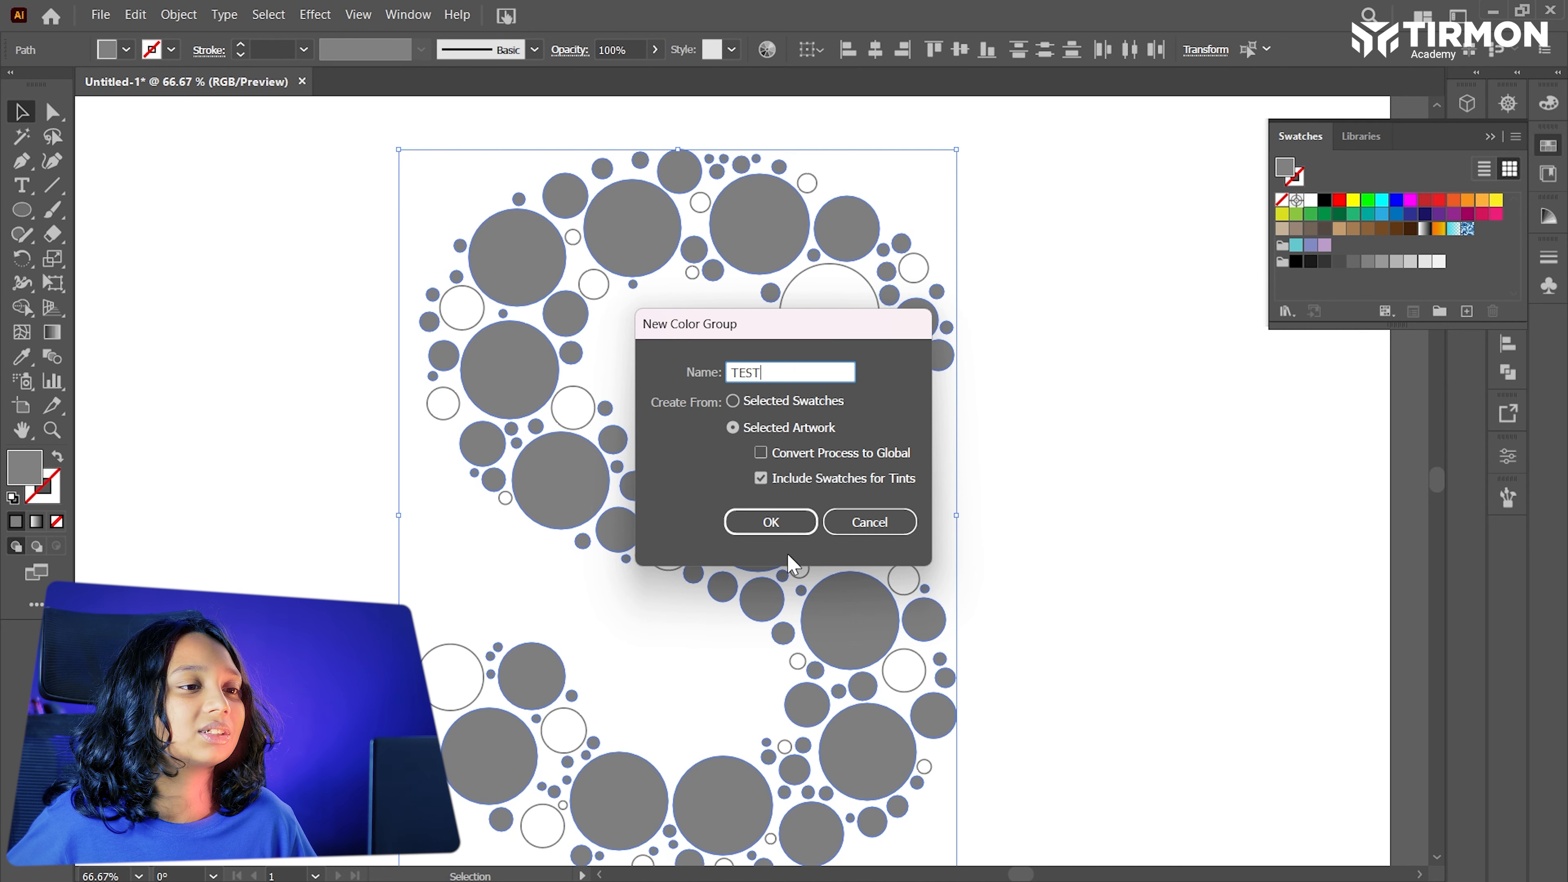
left_click(772, 522)
Delete the gray swatch from the TEST color group.
left_click(1296, 279)
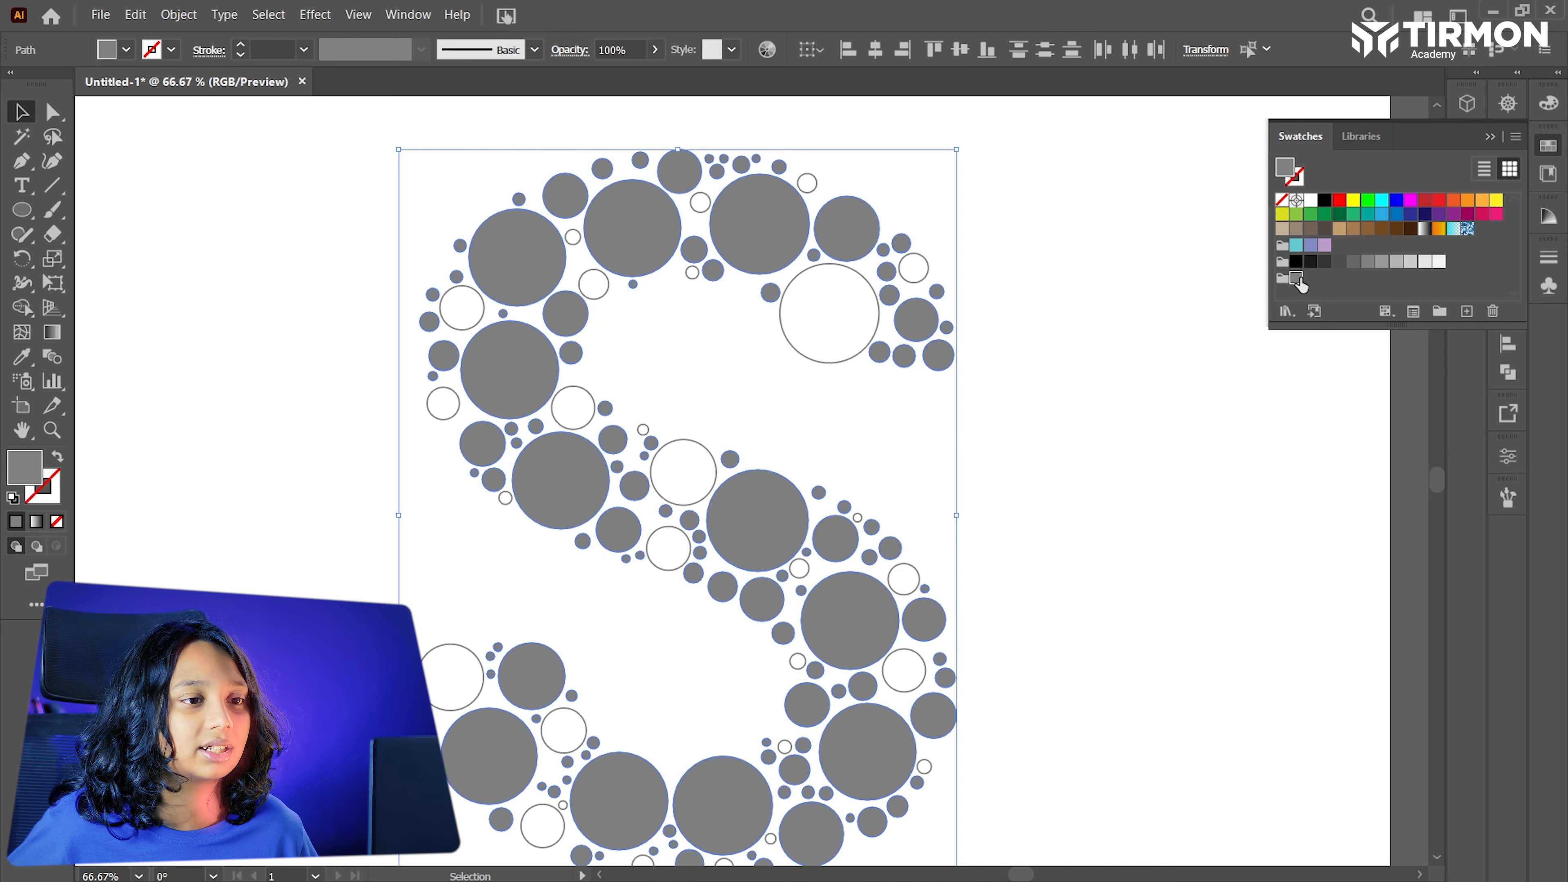
left_click(1493, 310)
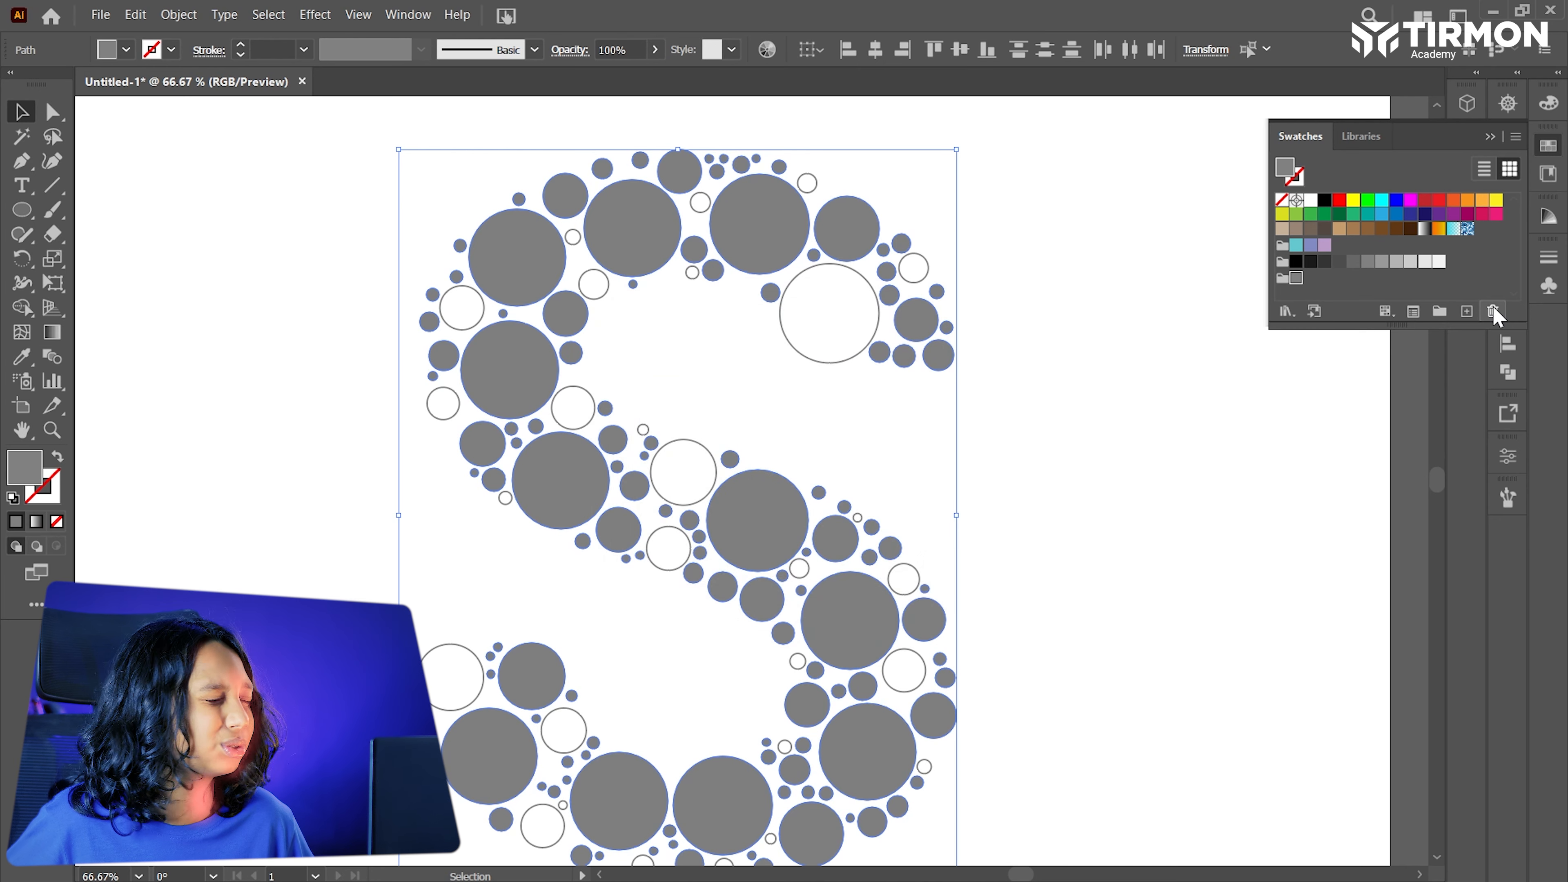
left_click(780, 480)
Add a global RGB process swatch with R=52, G=229, B=172 to the TEST color group for the selected circles.
left_click(1283, 281)
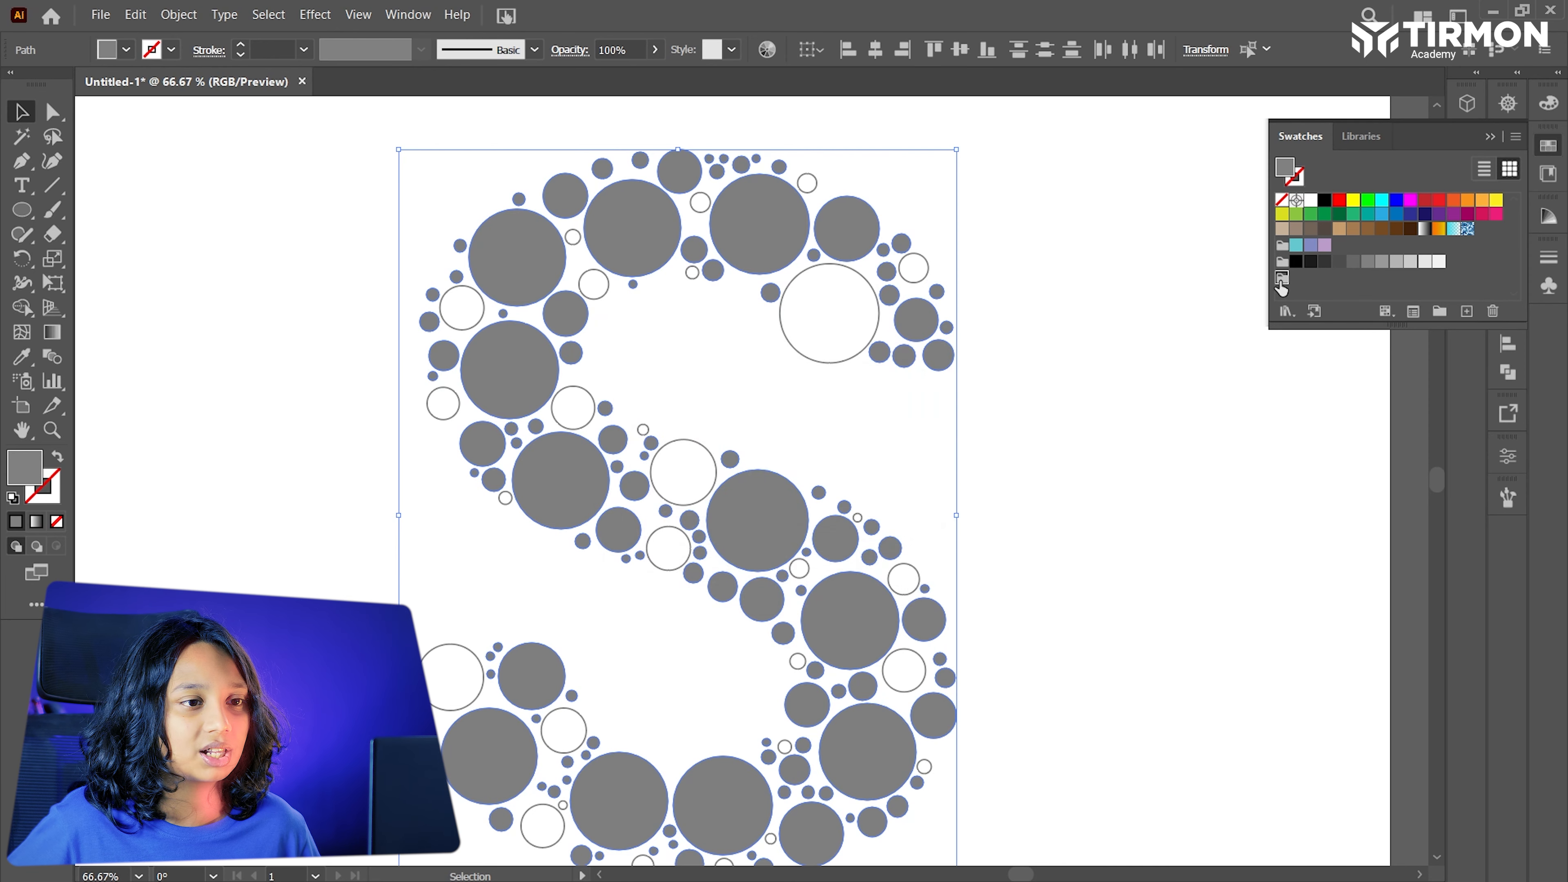
left_click(1467, 311)
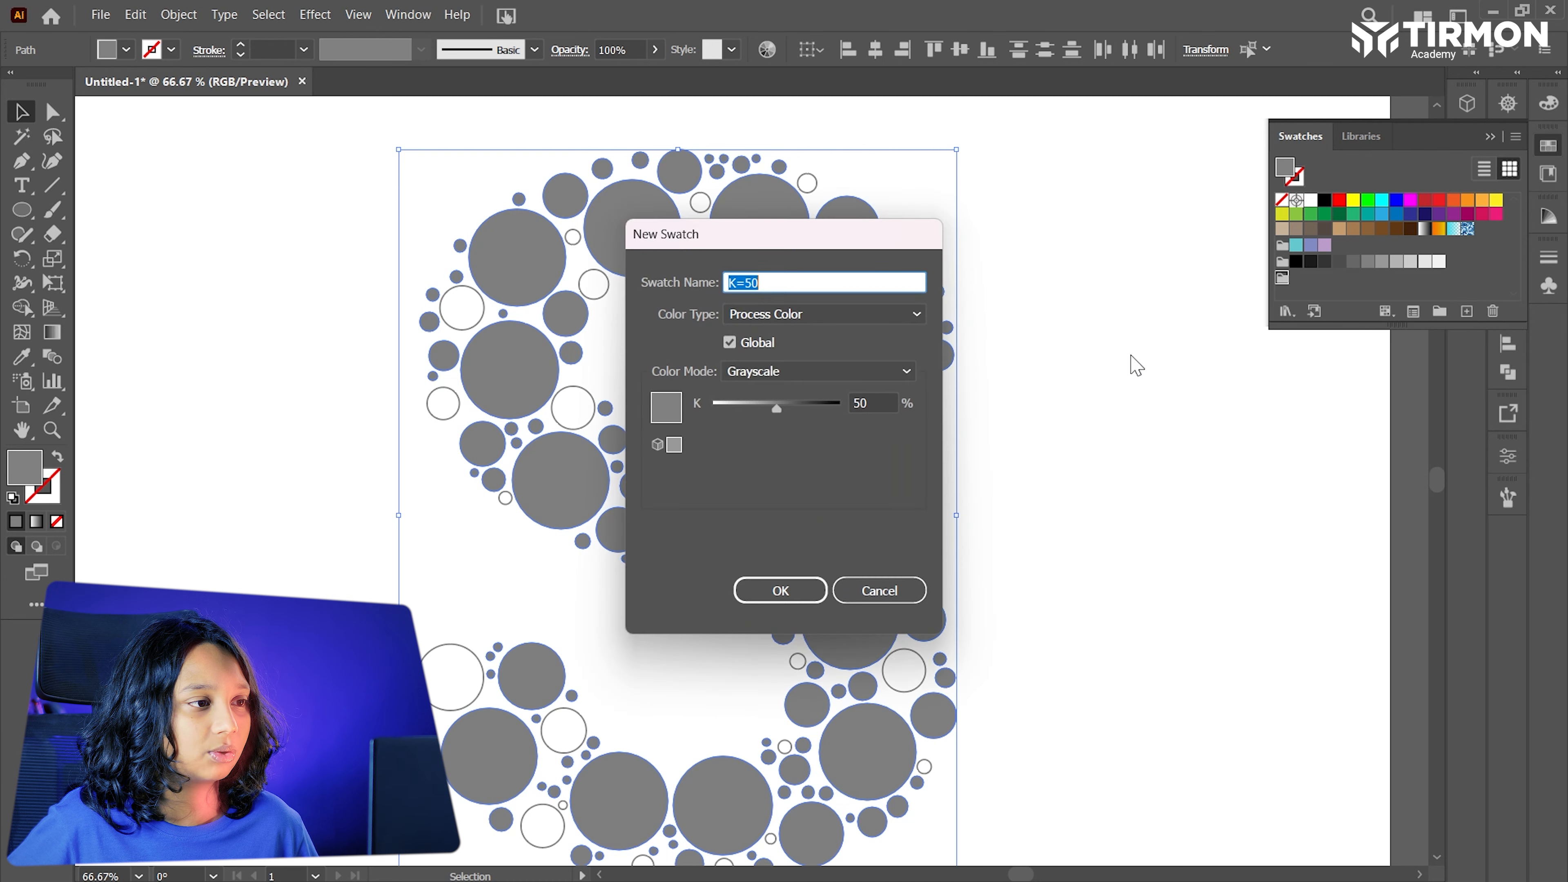
left_click_drag(775, 403, 768, 399)
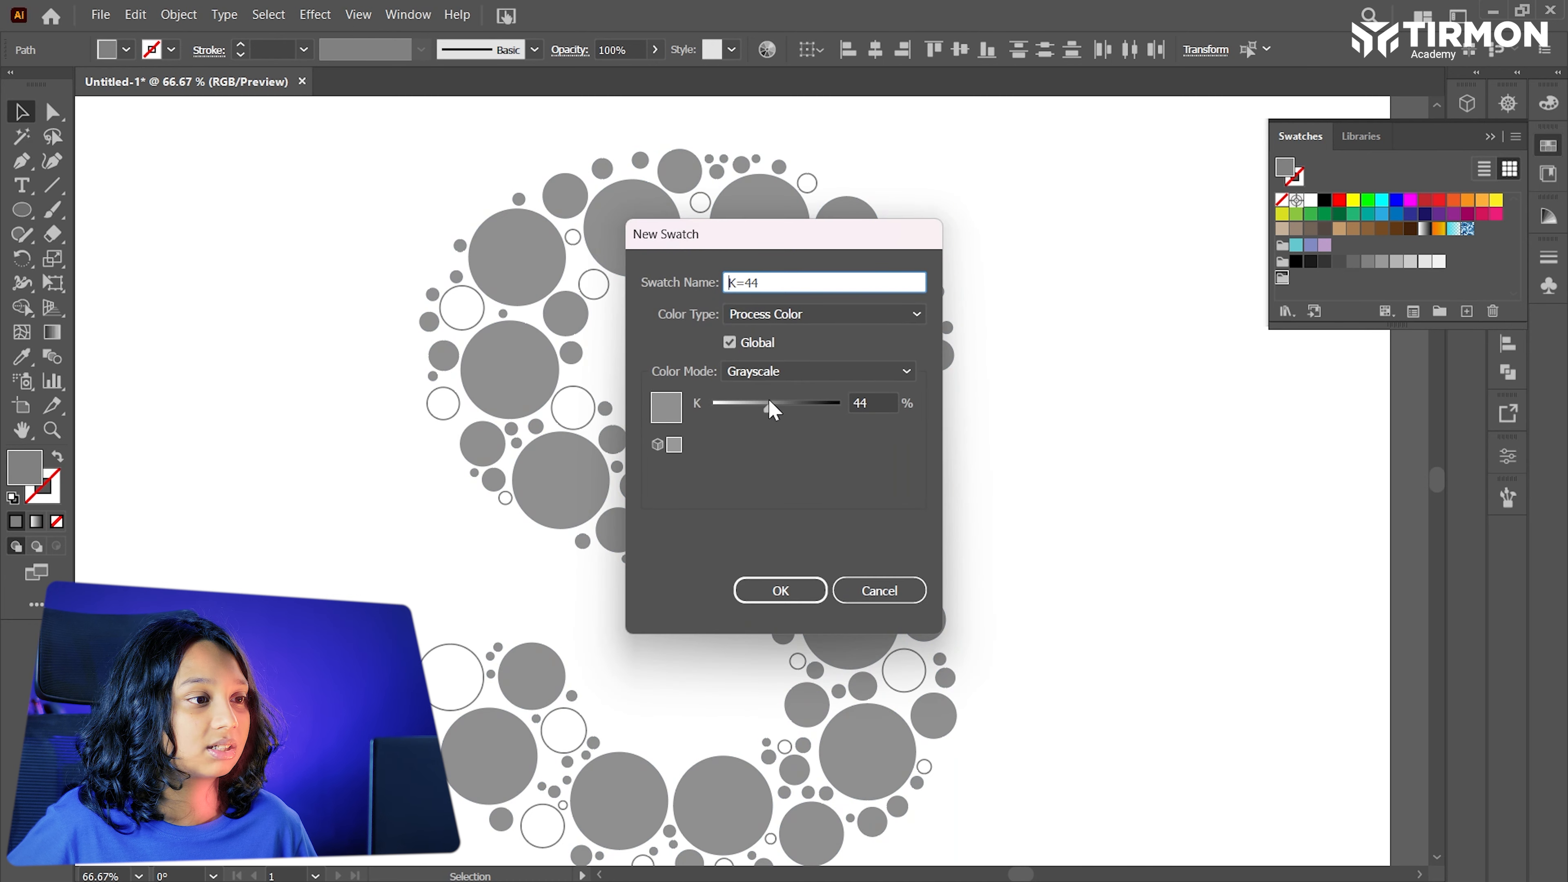
left_click(779, 372)
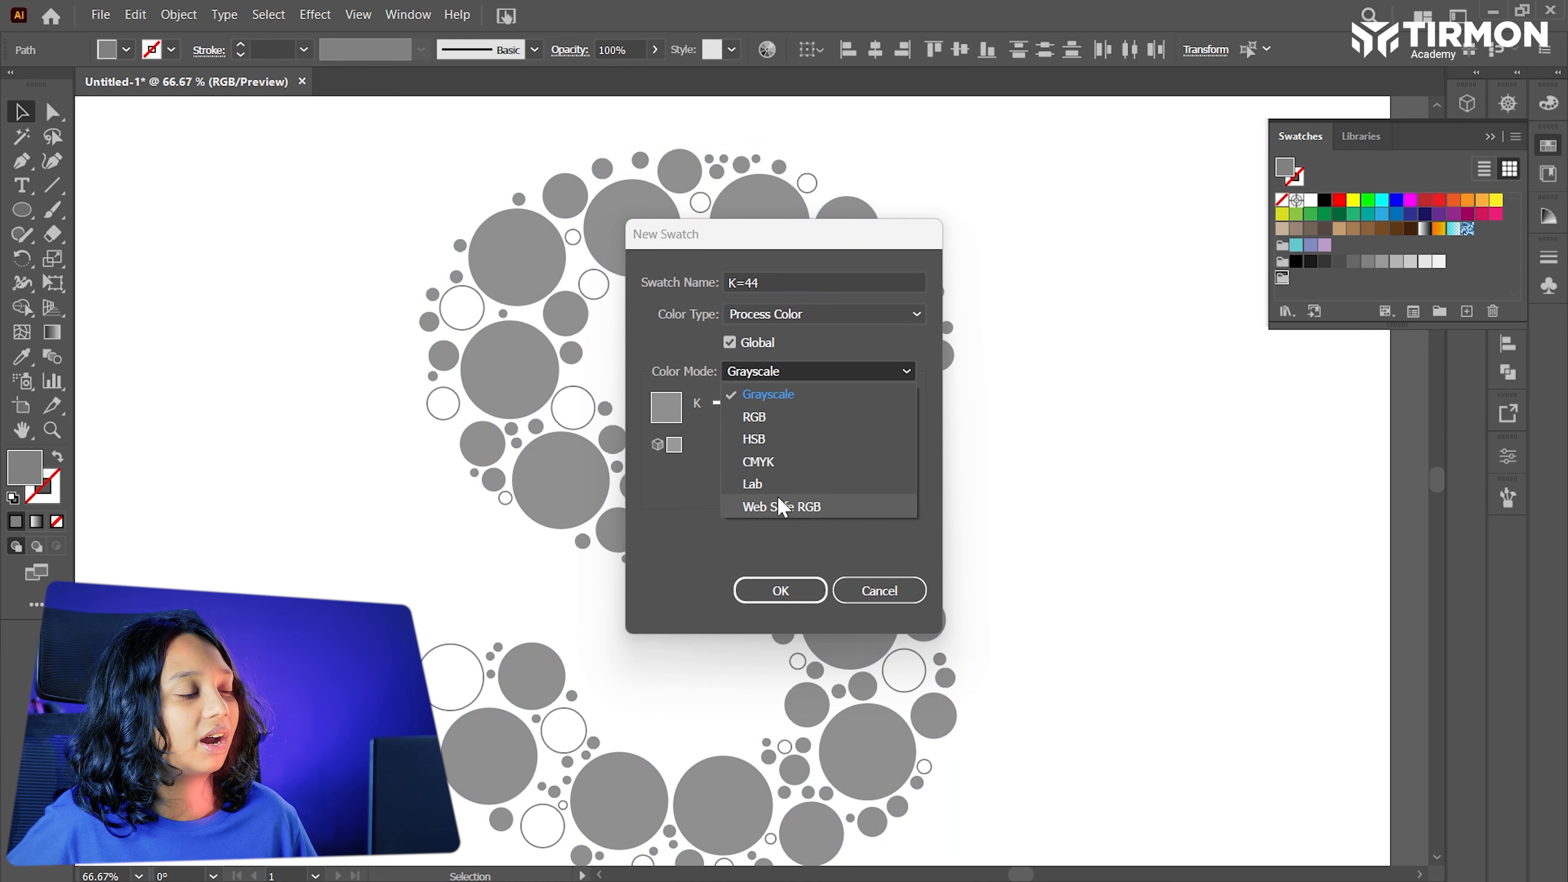
left_click(767, 414)
left_click_drag(784, 439, 729, 449)
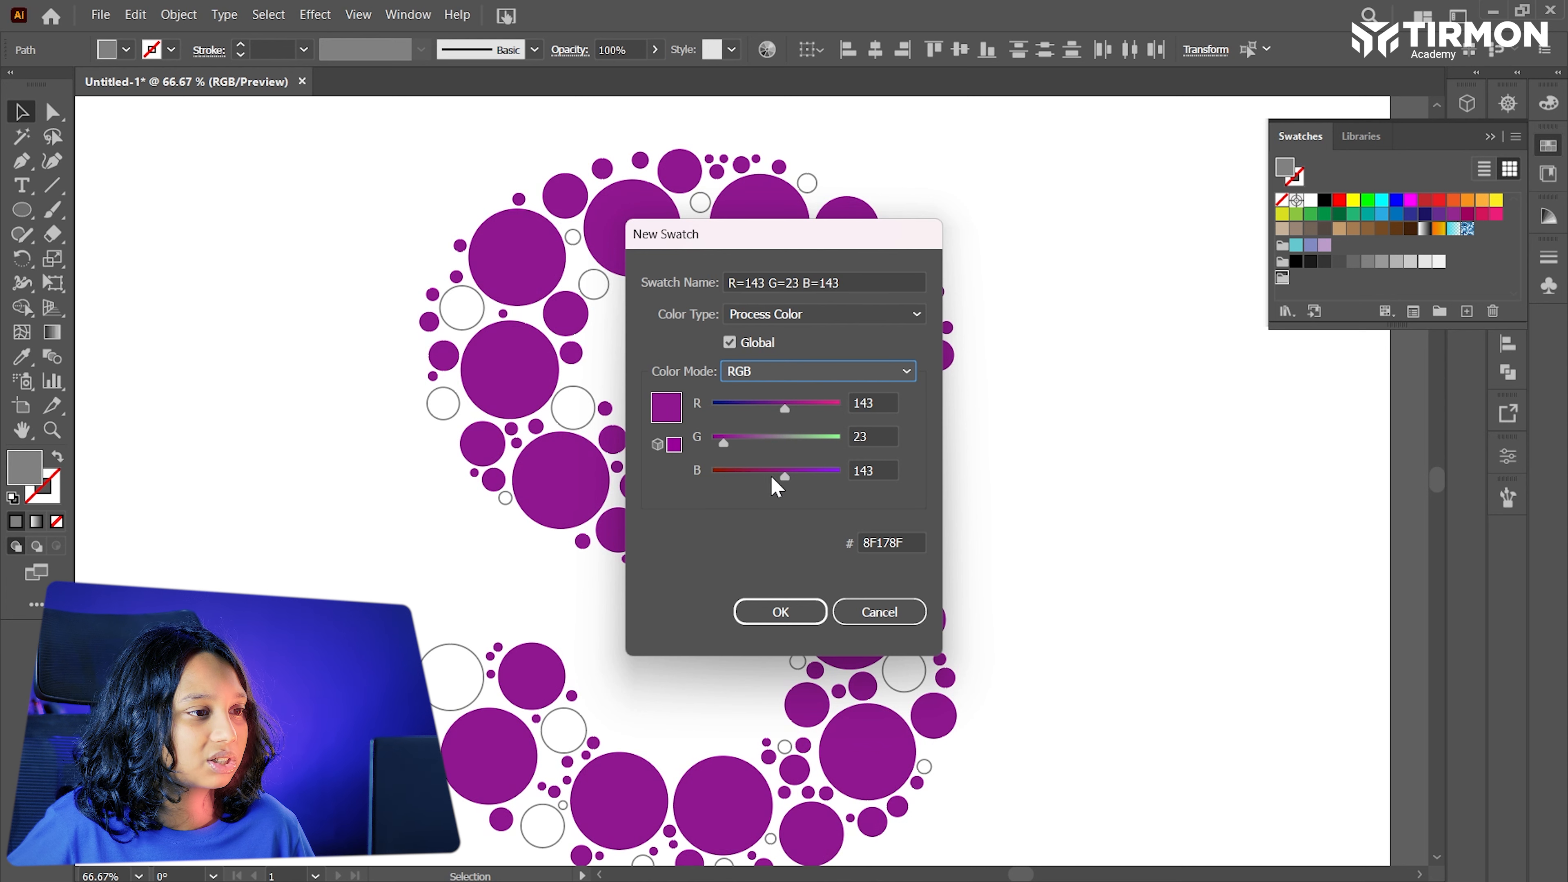
left_click_drag(796, 442, 809, 476)
left_click_drag(789, 409, 740, 410)
mouse_move(840, 439)
left_mouse_down()
mouse_move(817, 442)
mouse_move(802, 479)
mouse_move(827, 441)
left_mouse_up()
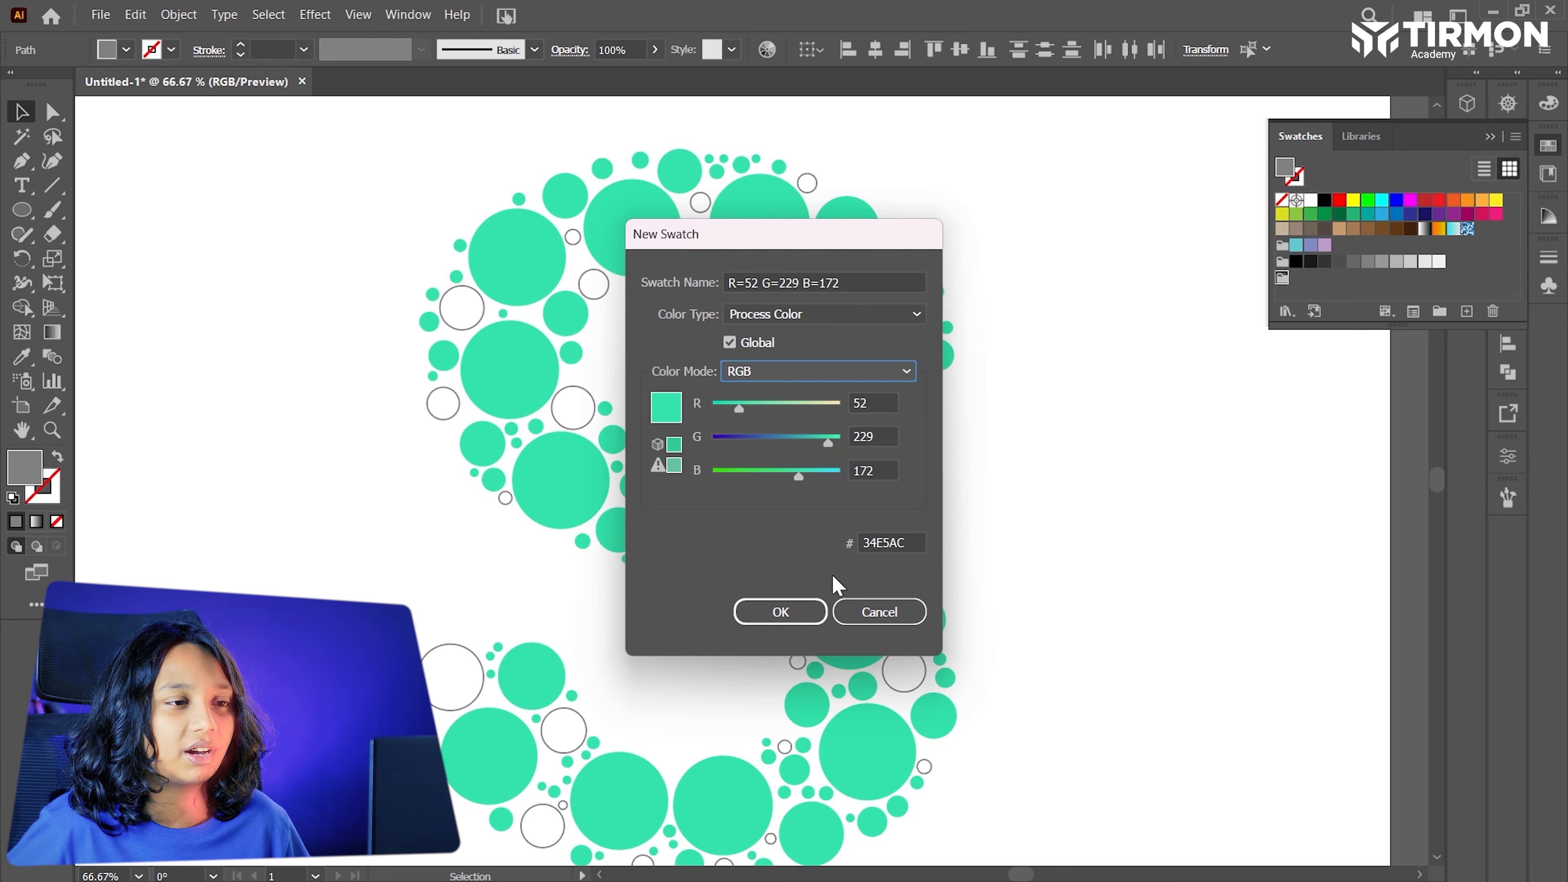
left_click(796, 610)
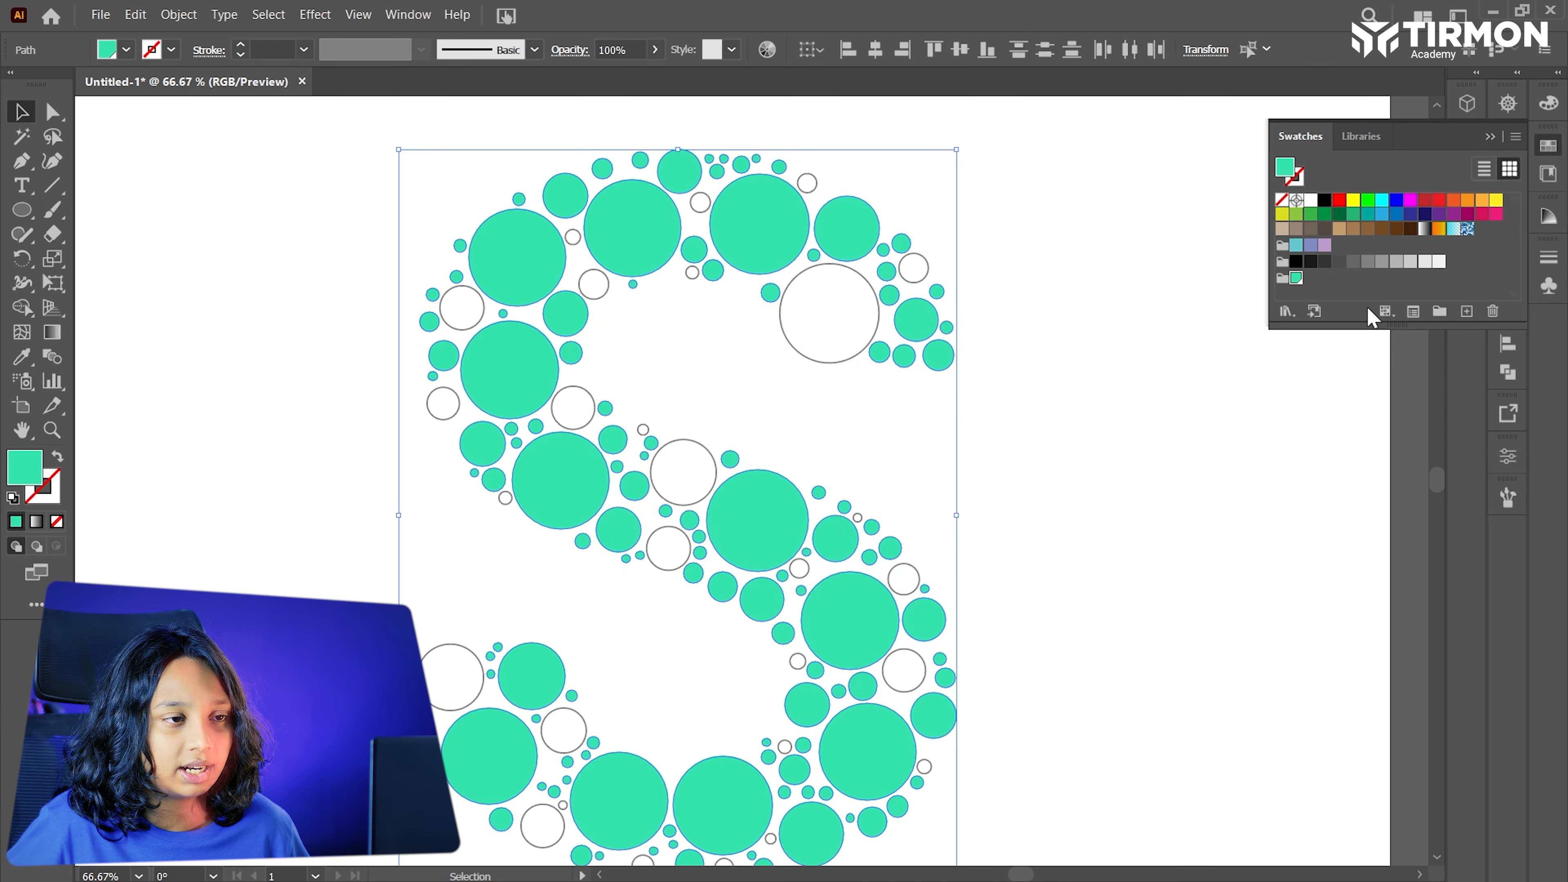
Deselect the artwork and add a global RGB process swatch with R=0, G=234, B=232 to the TEST color group.
left_click(1360, 295)
left_click(1054, 458)
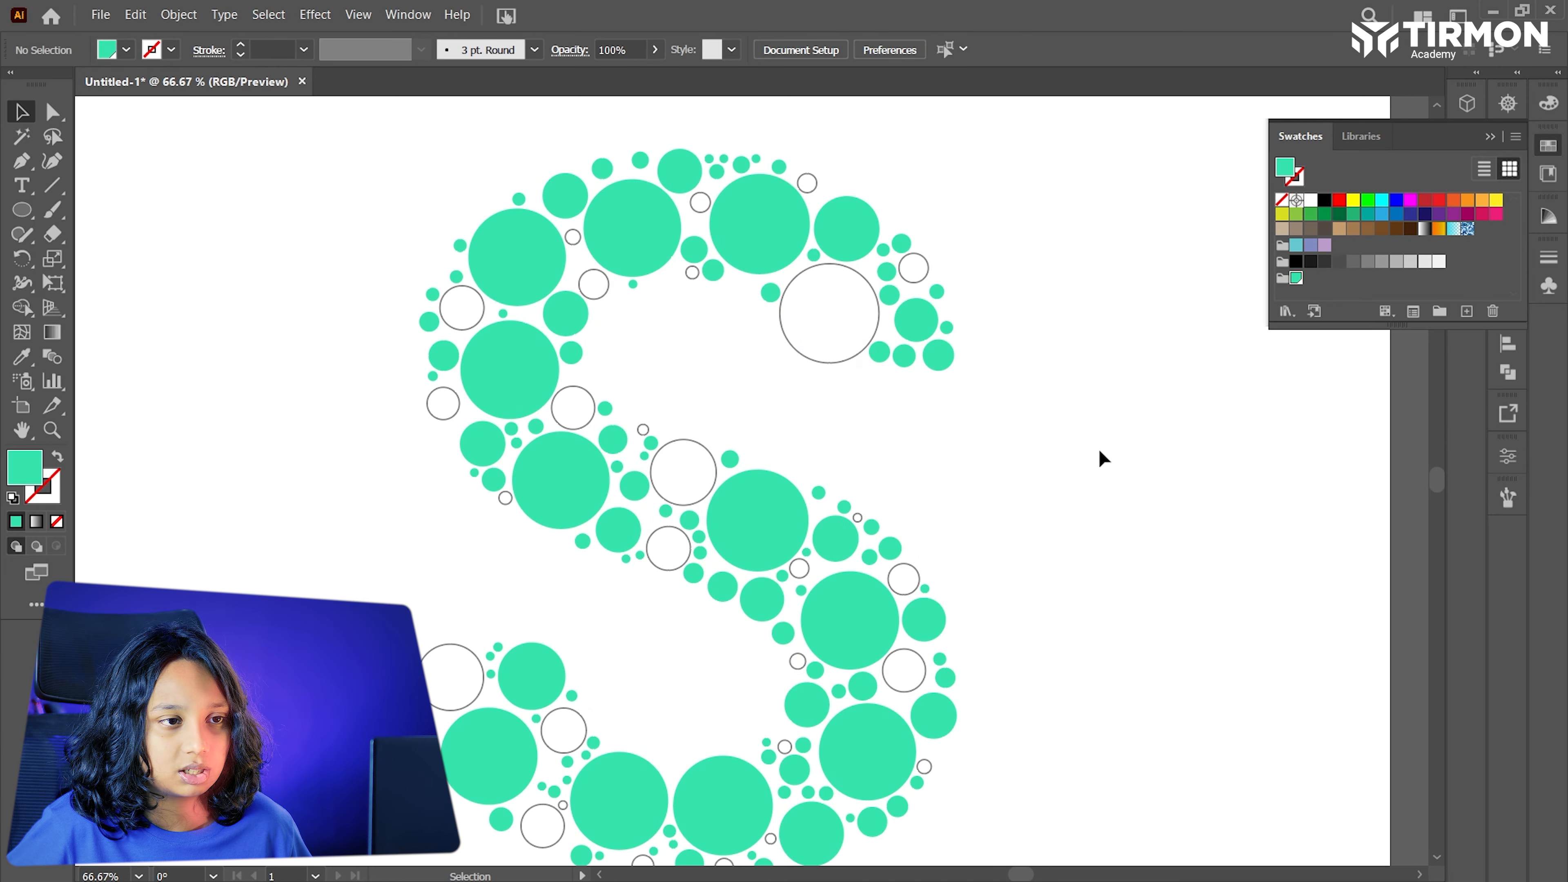
left_click(1467, 311)
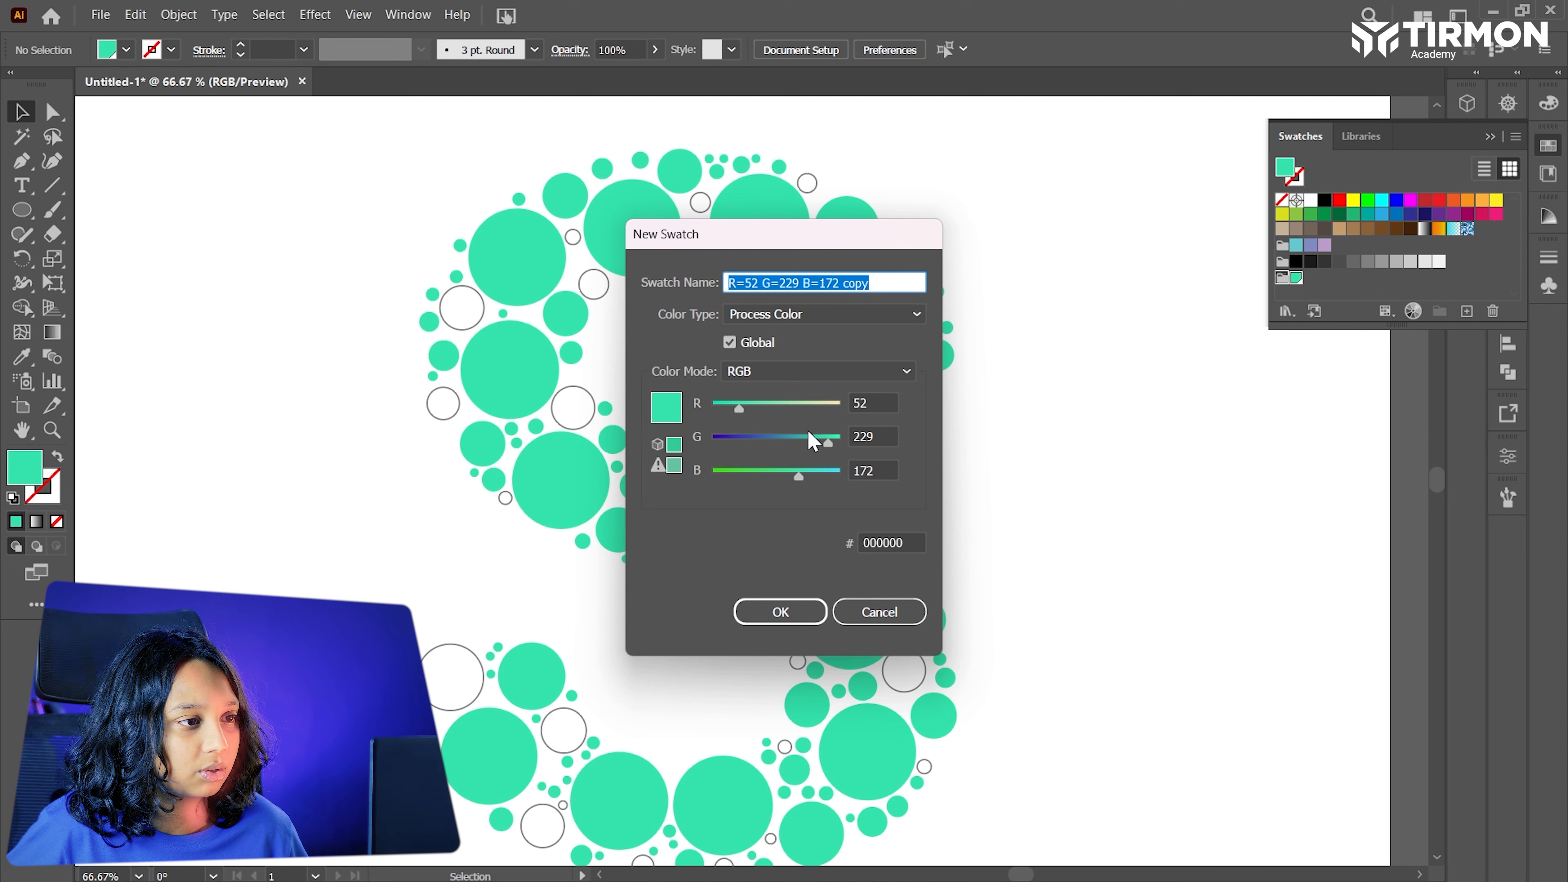
left_click_drag(819, 445, 811, 477)
left_click_drag(737, 408, 725, 404)
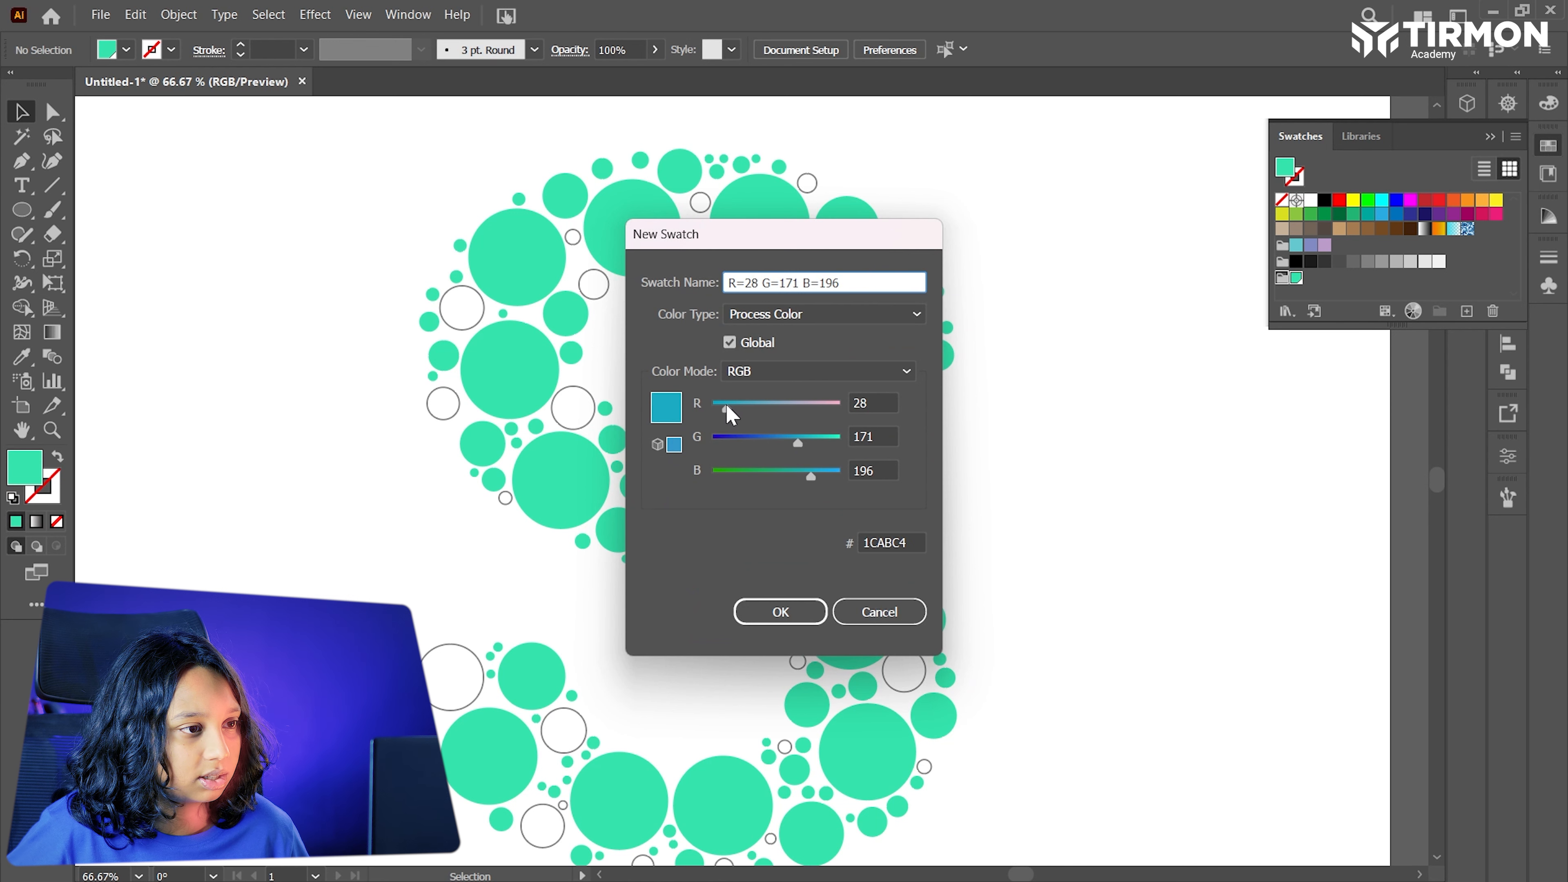
left_click_drag(803, 439, 817, 442)
left_click_drag(728, 405, 712, 410)
left_click_drag(818, 478, 830, 478)
left_click(829, 450)
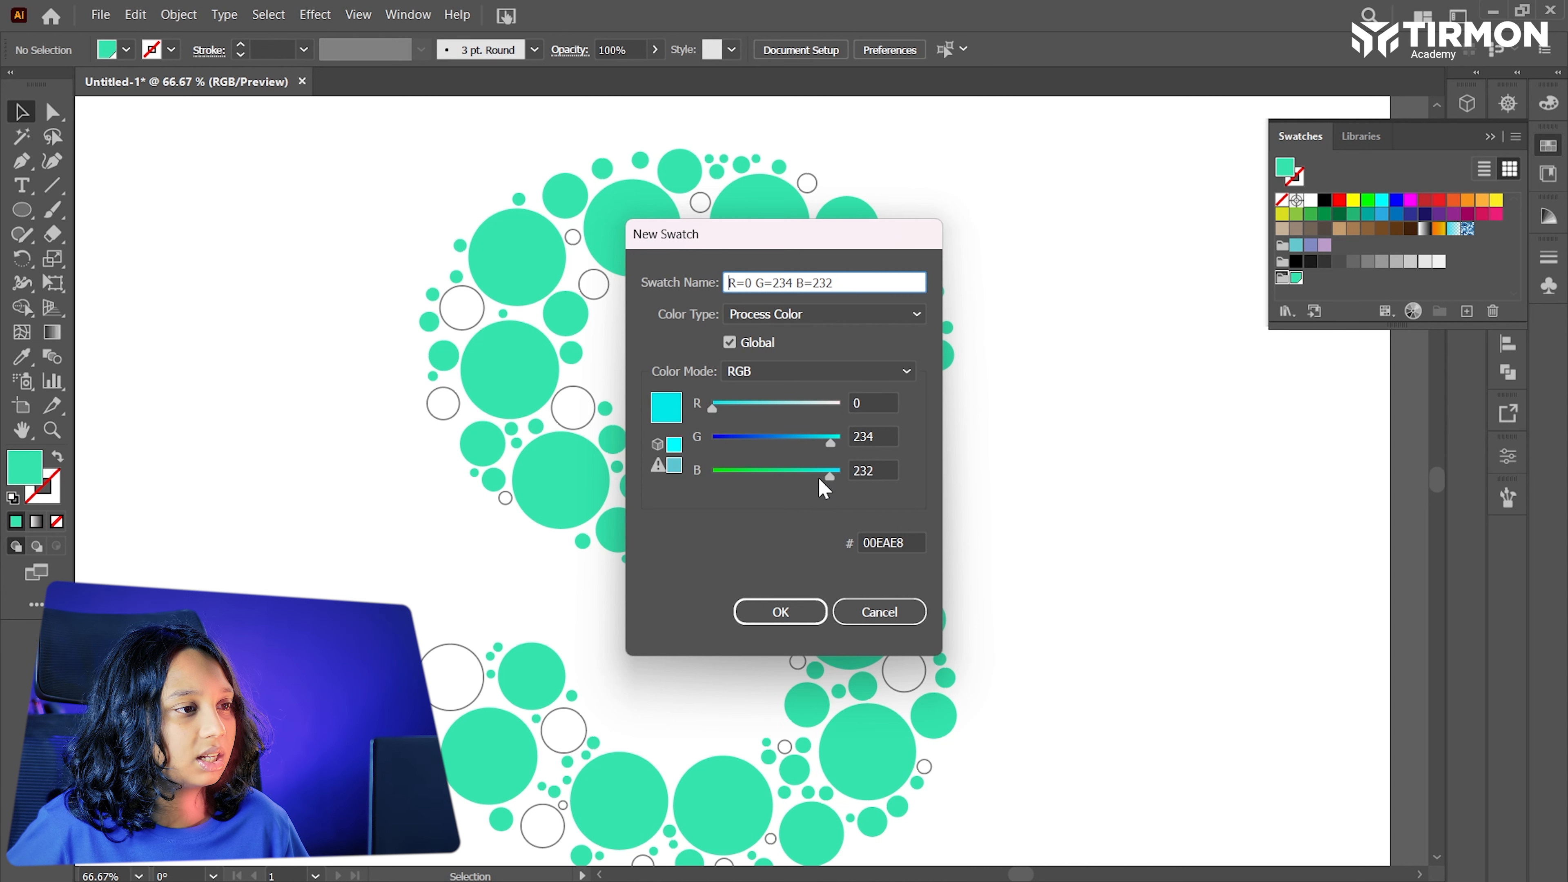
left_click(798, 610)
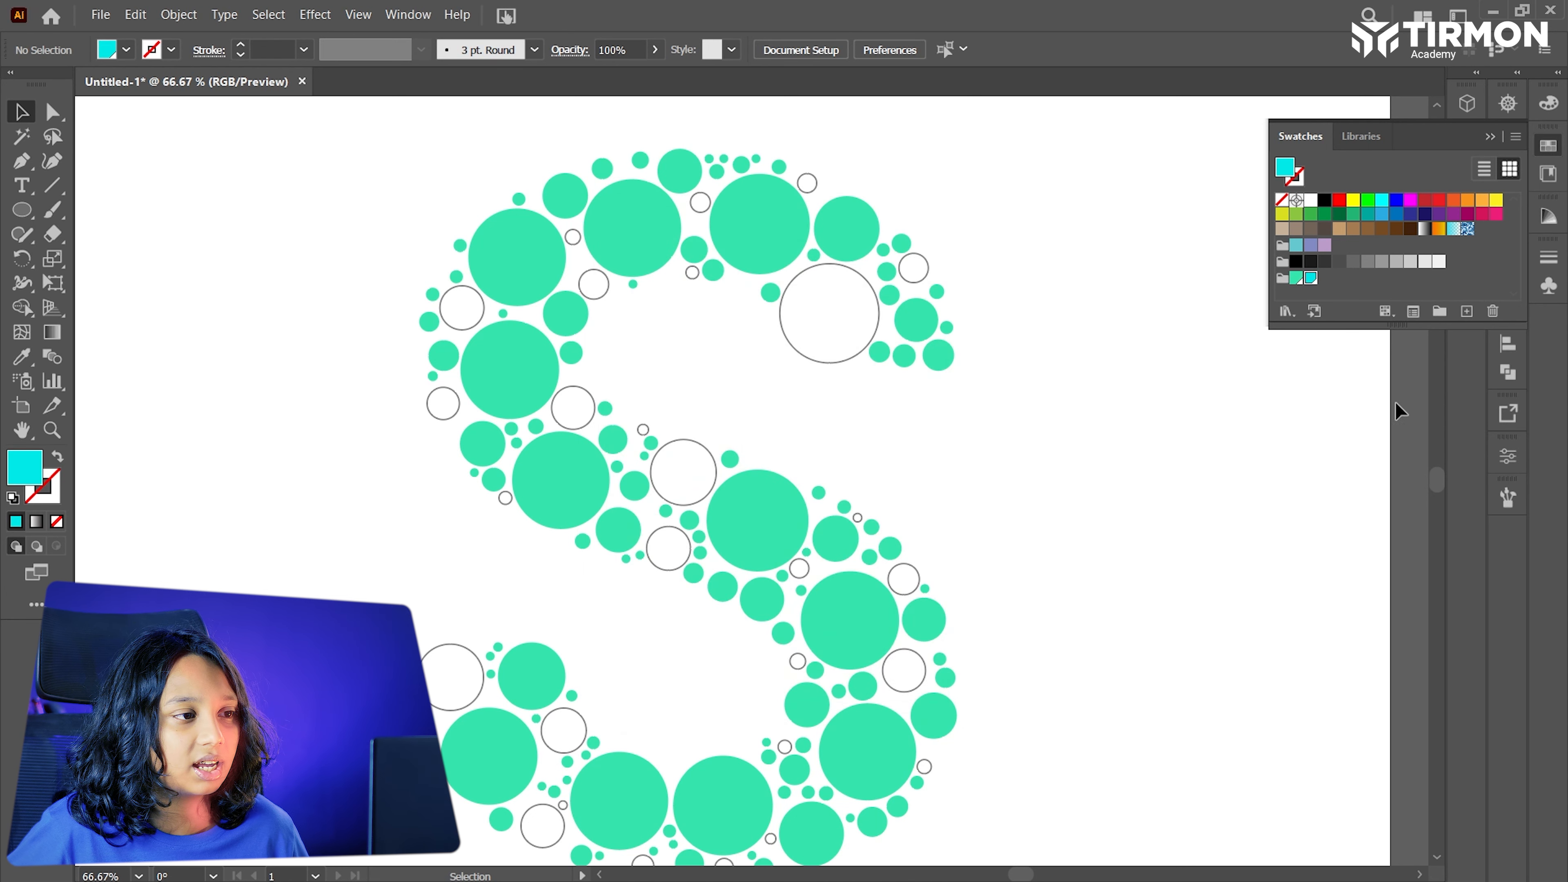
Add a global RGB process swatch with R=0, G=253, B=133 to the TEST color group.
left_click(1467, 310)
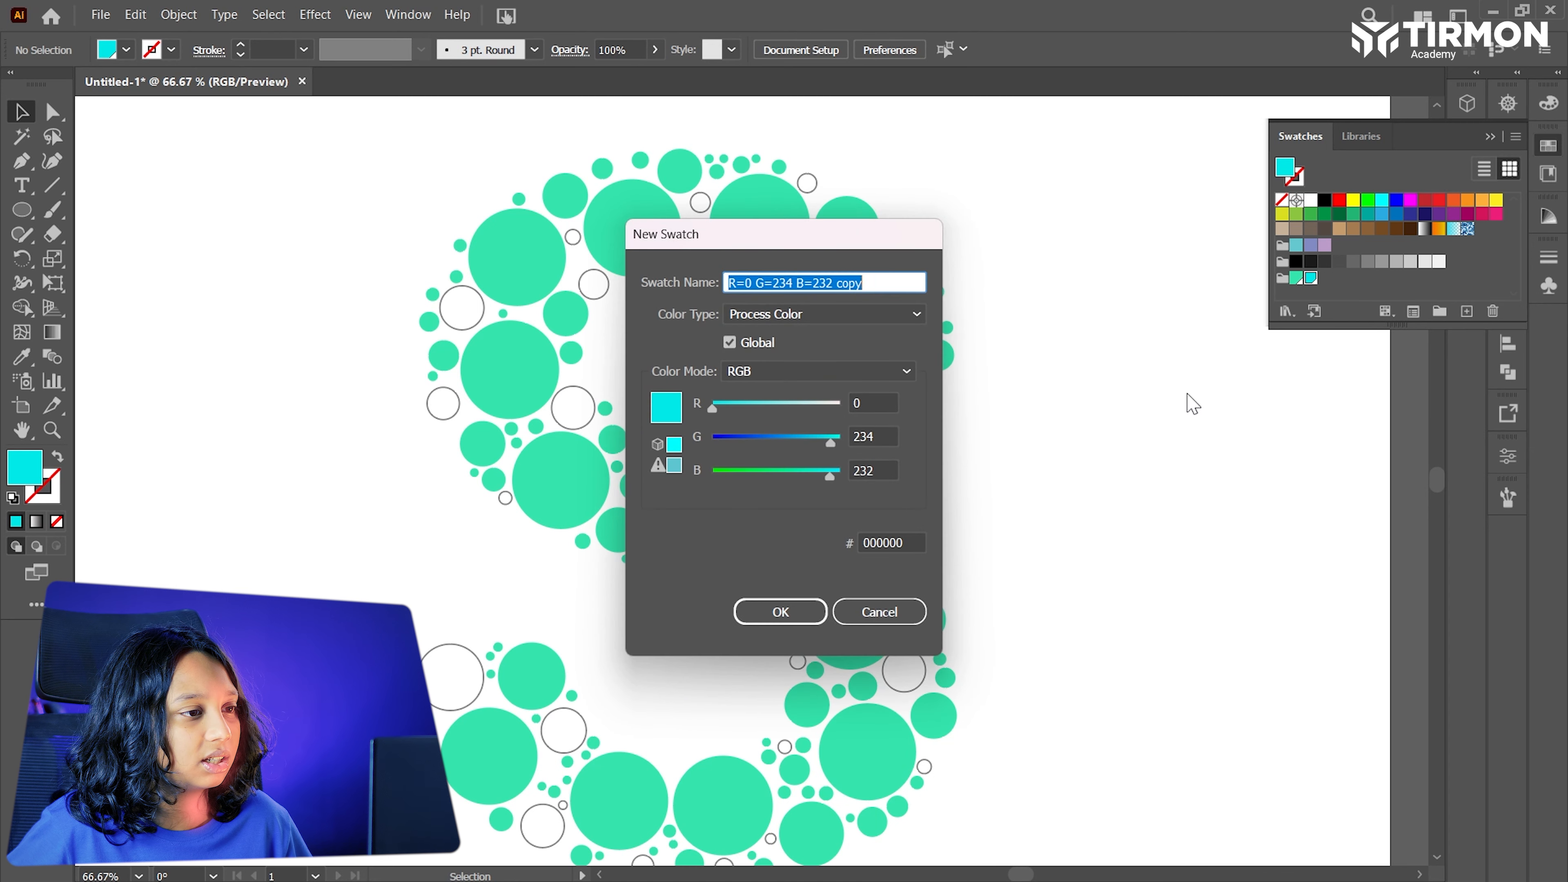
left_click(782, 442)
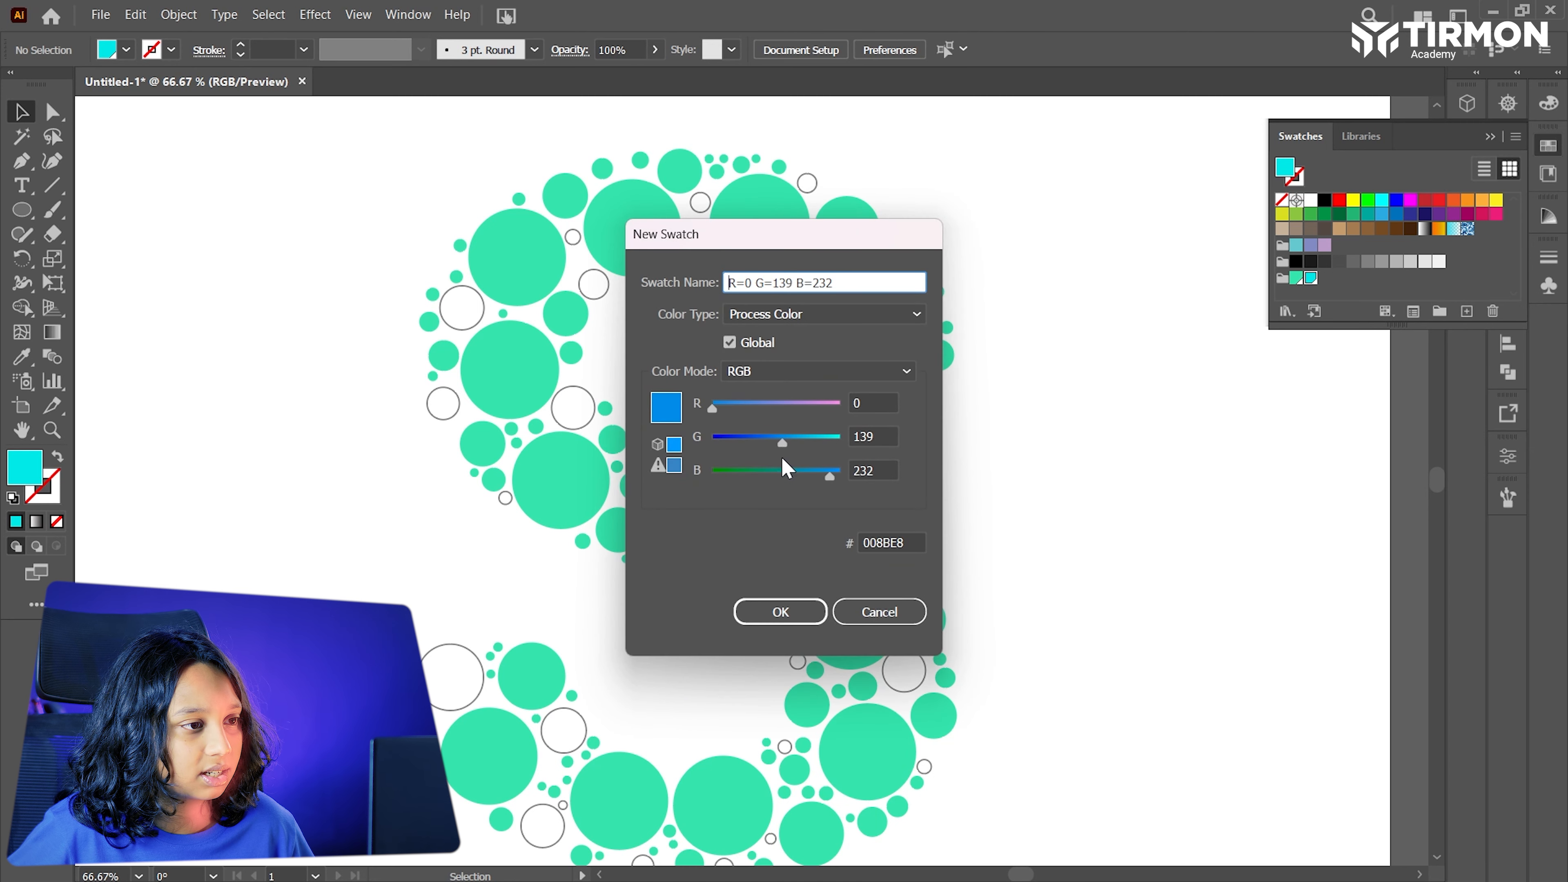
left_click_drag(781, 442, 831, 442)
left_click_drag(830, 476, 841, 441)
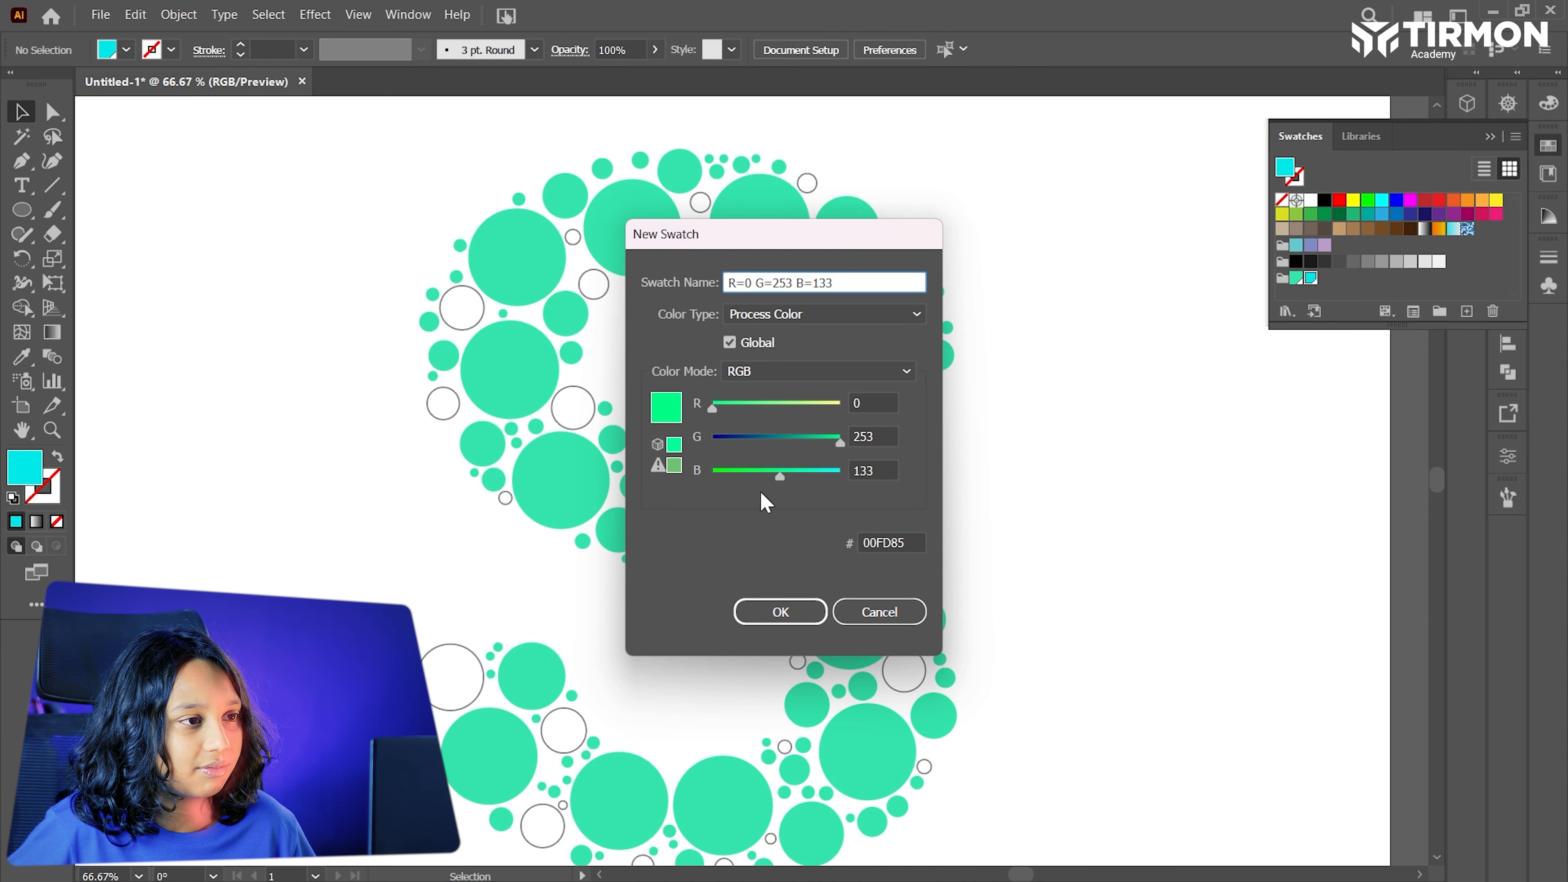
left_click(785, 622)
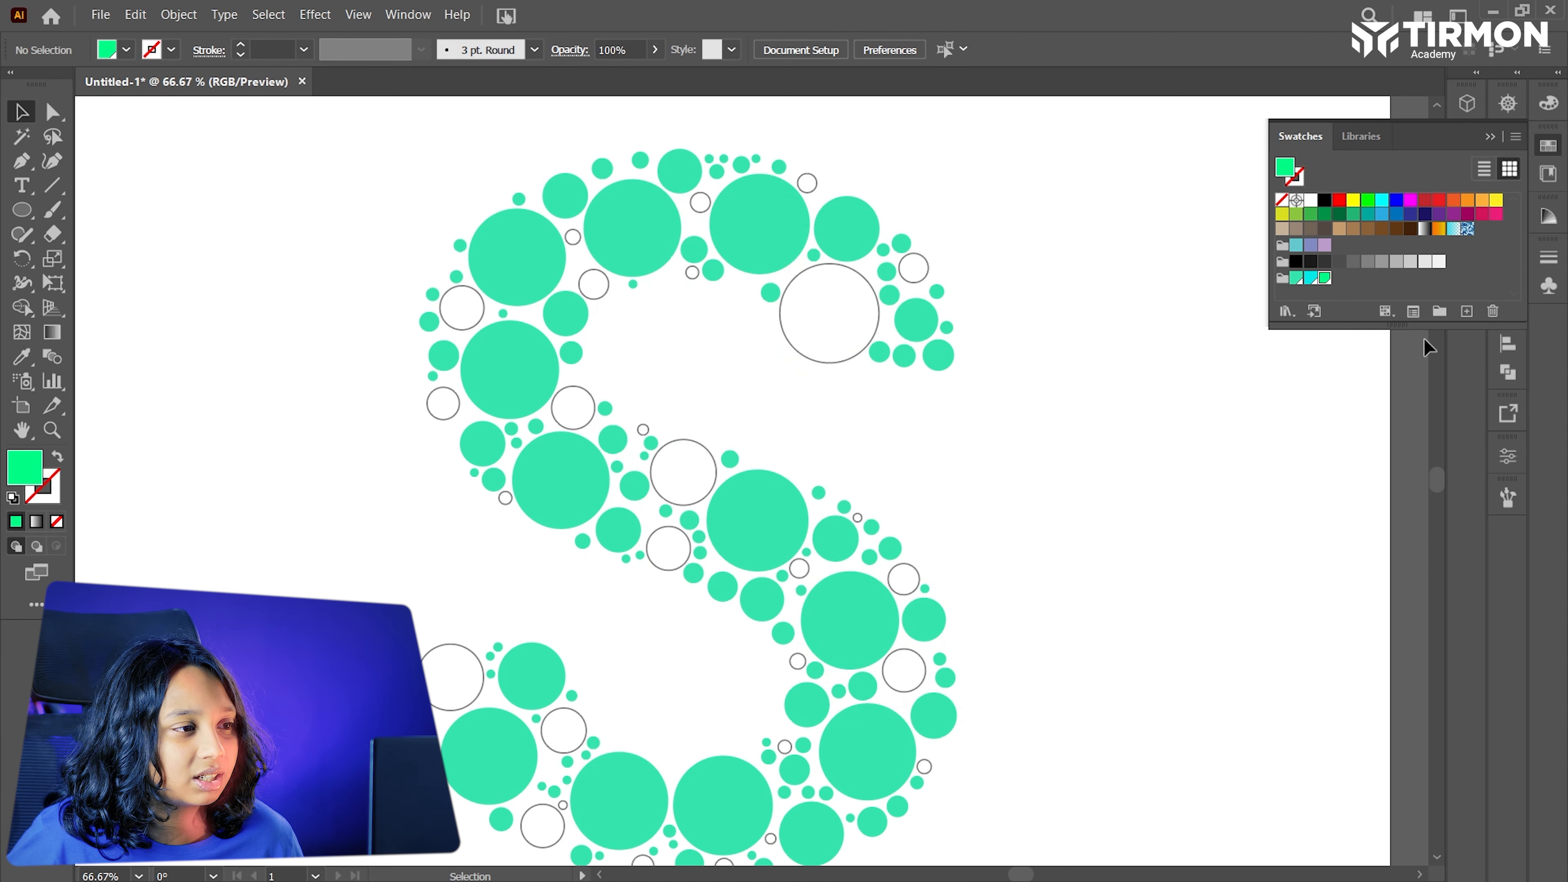
Add a yellow global RGB process swatch with R=221, G=253, B=44 to the TEST color group.
left_click(1467, 311)
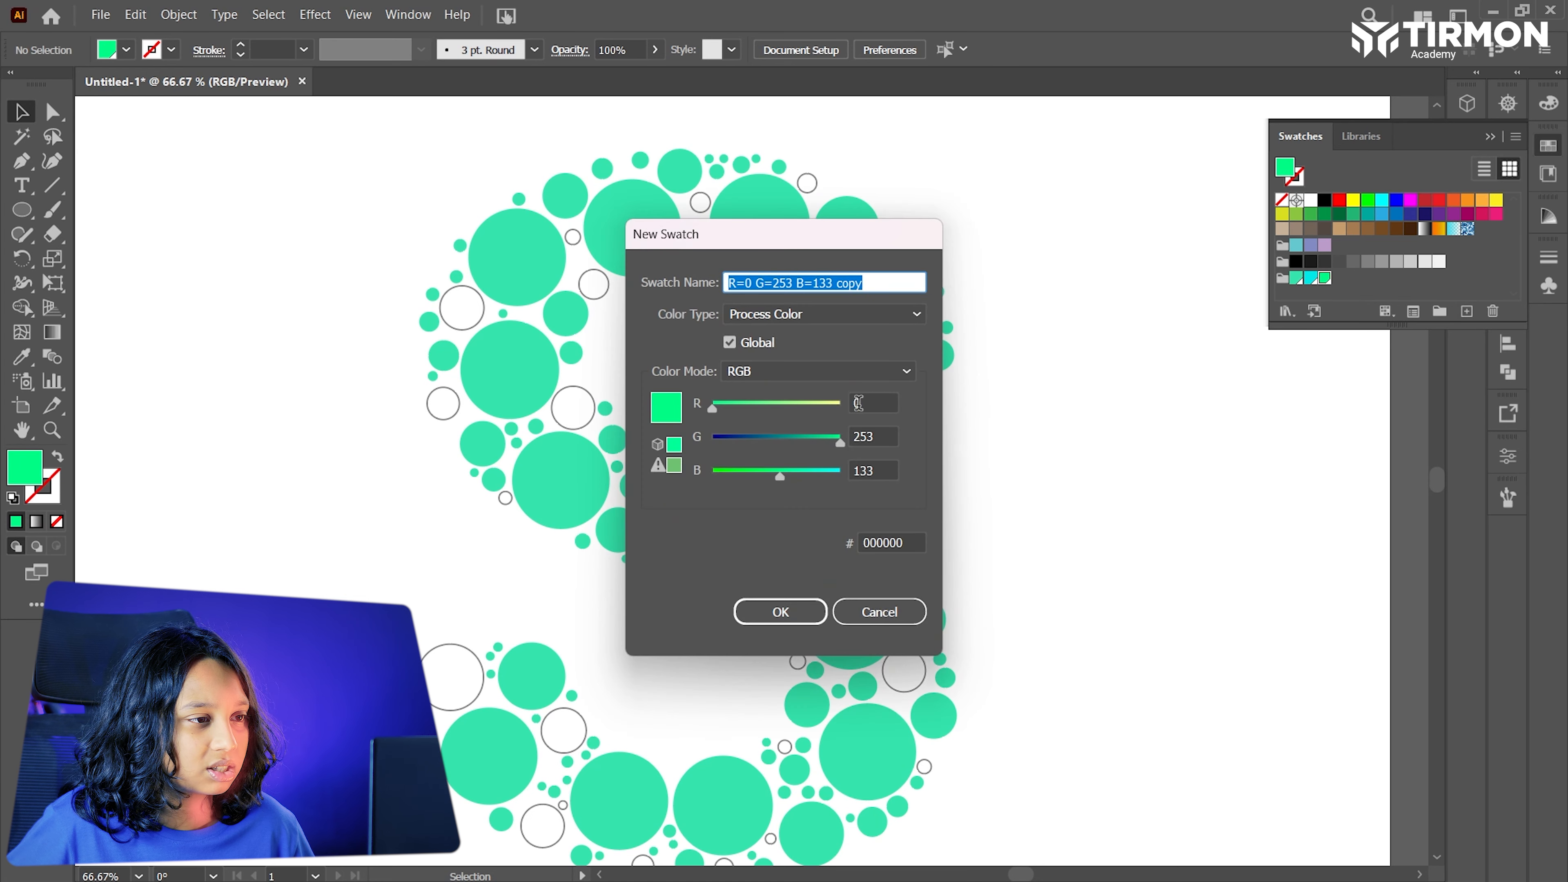
left_click_drag(783, 402, 818, 405)
left_click_drag(780, 472, 751, 474)
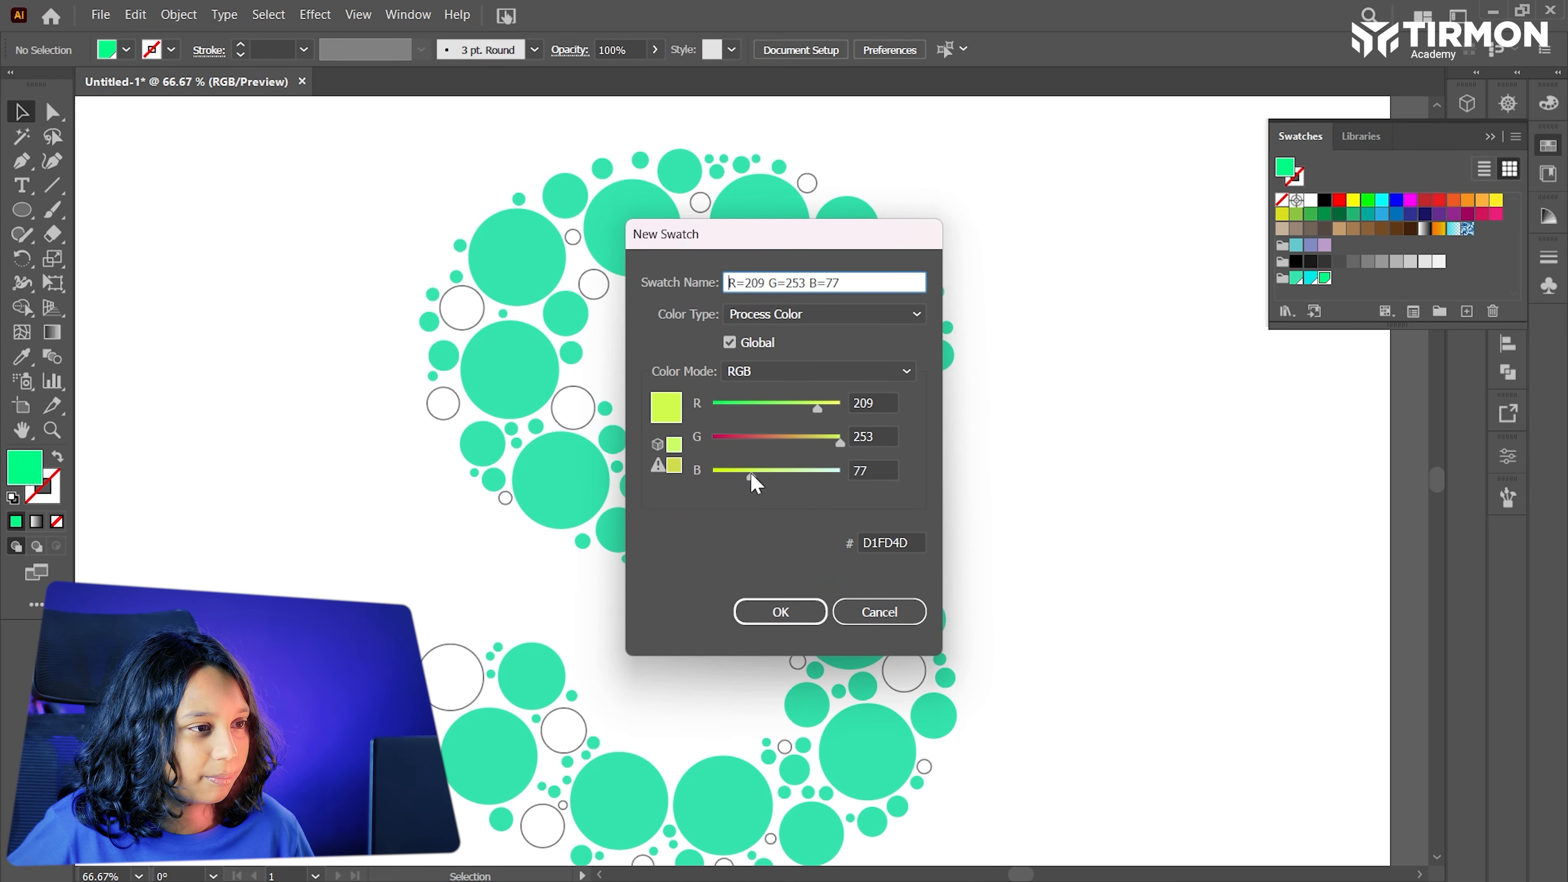
left_click(797, 610)
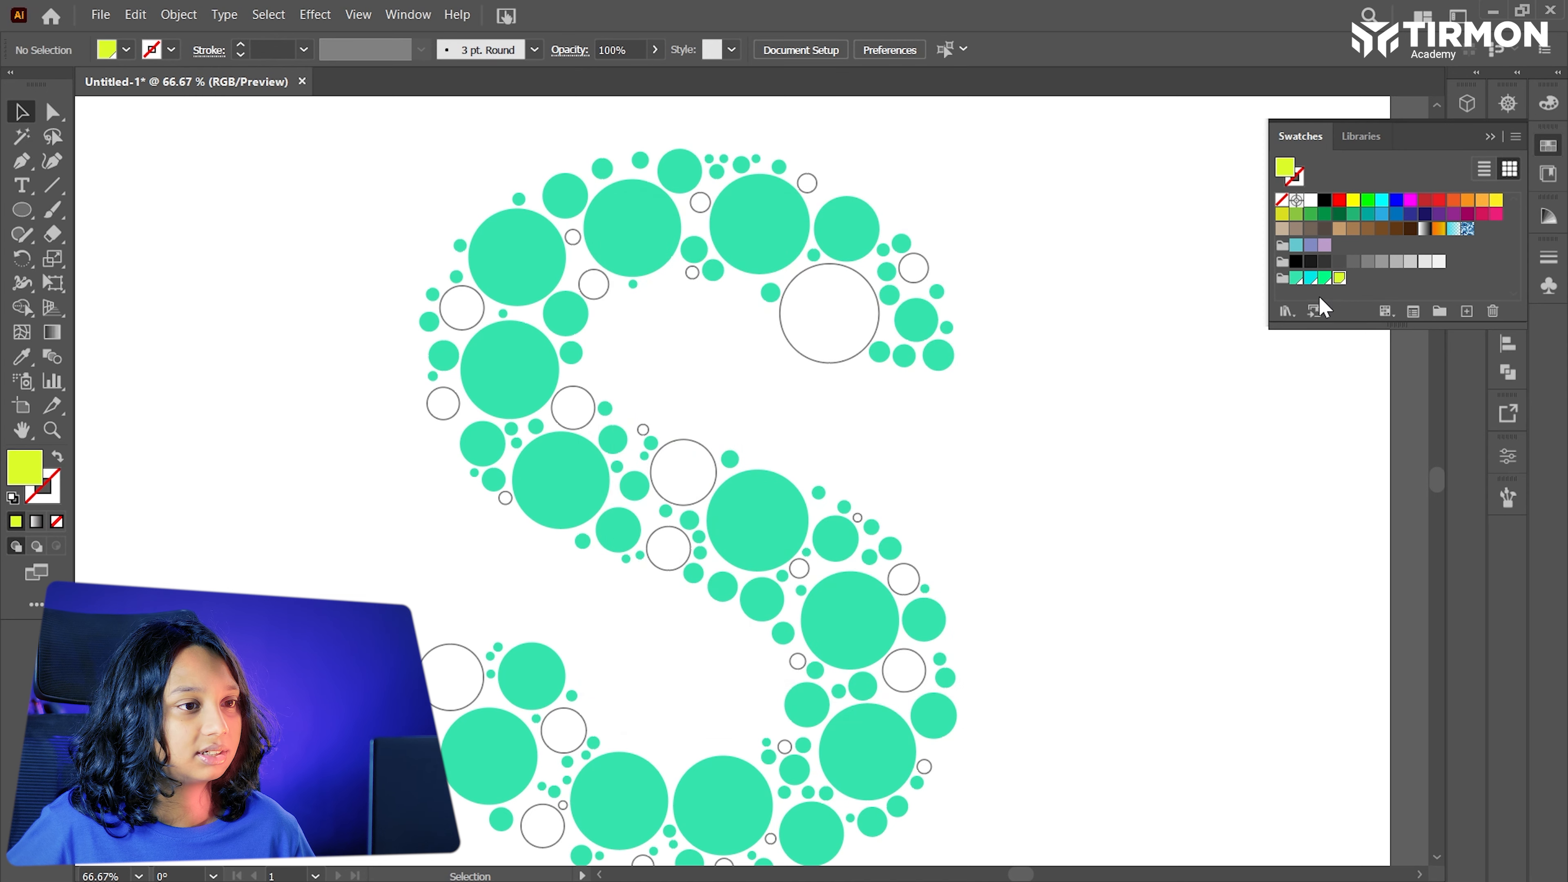
left_click(1356, 281)
Select the TEST color group and all the green-filled circles with the Magic Wand, and recolor them with the RandomSwatchesFill script.
left_click(1282, 280)
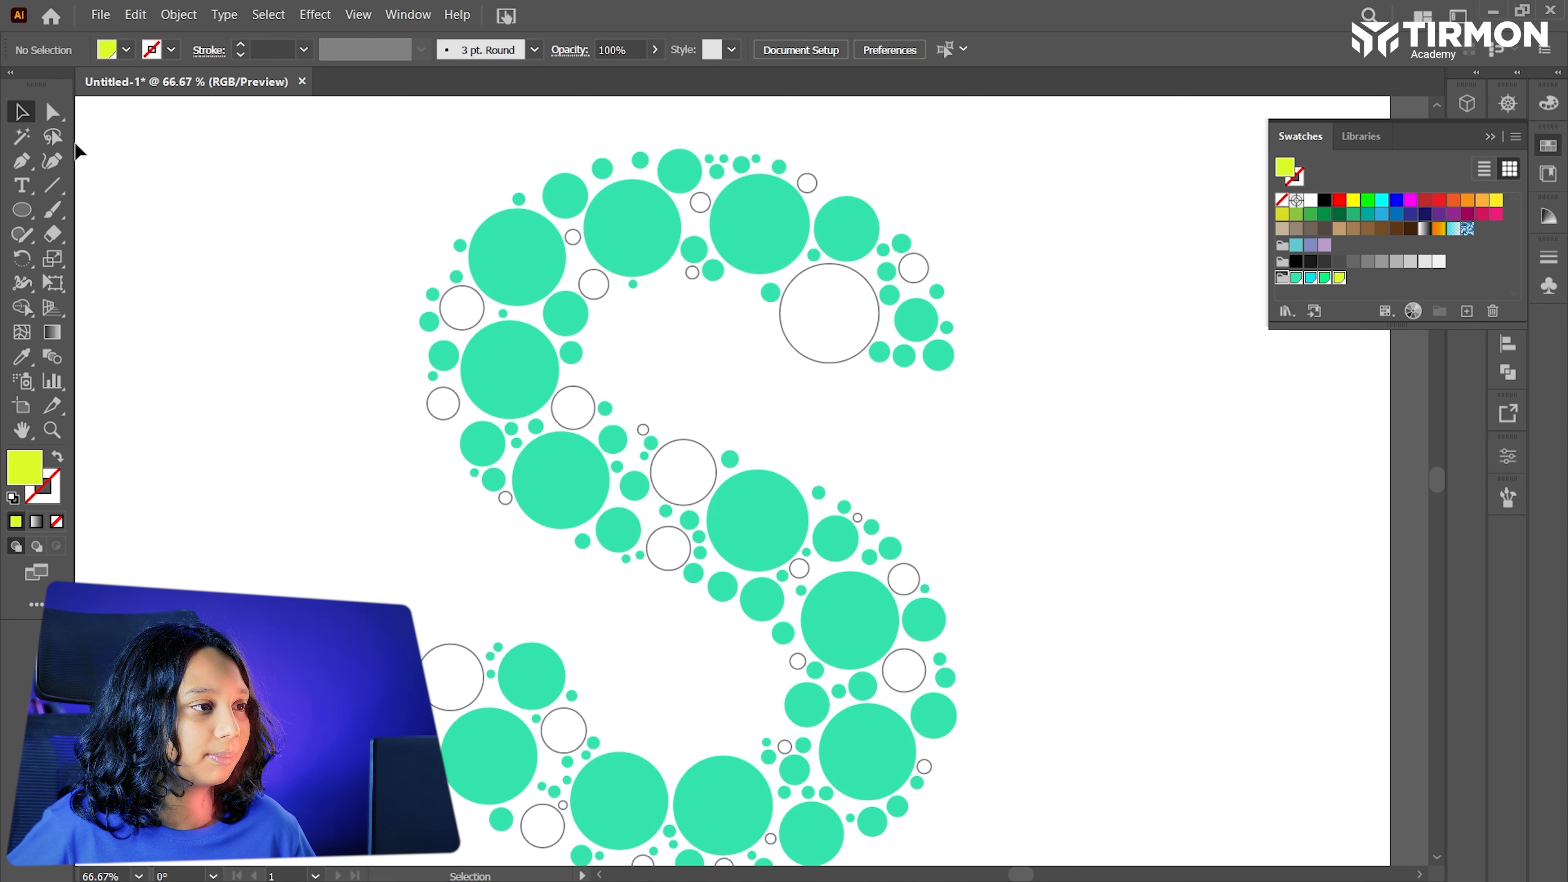
left_click(21, 136)
left_click(544, 248)
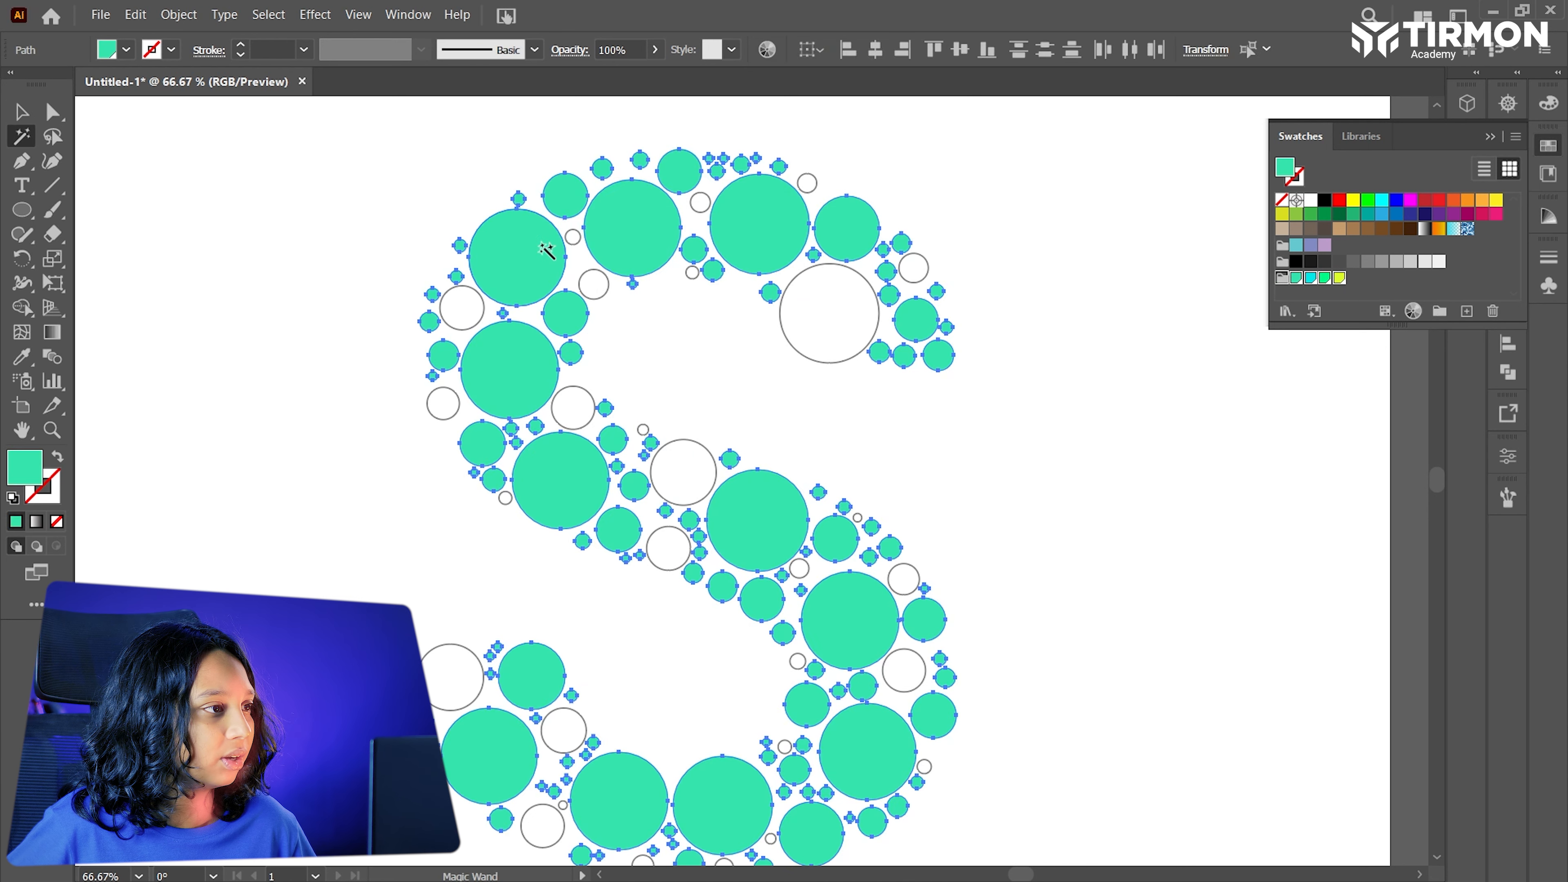
left_click(22, 112)
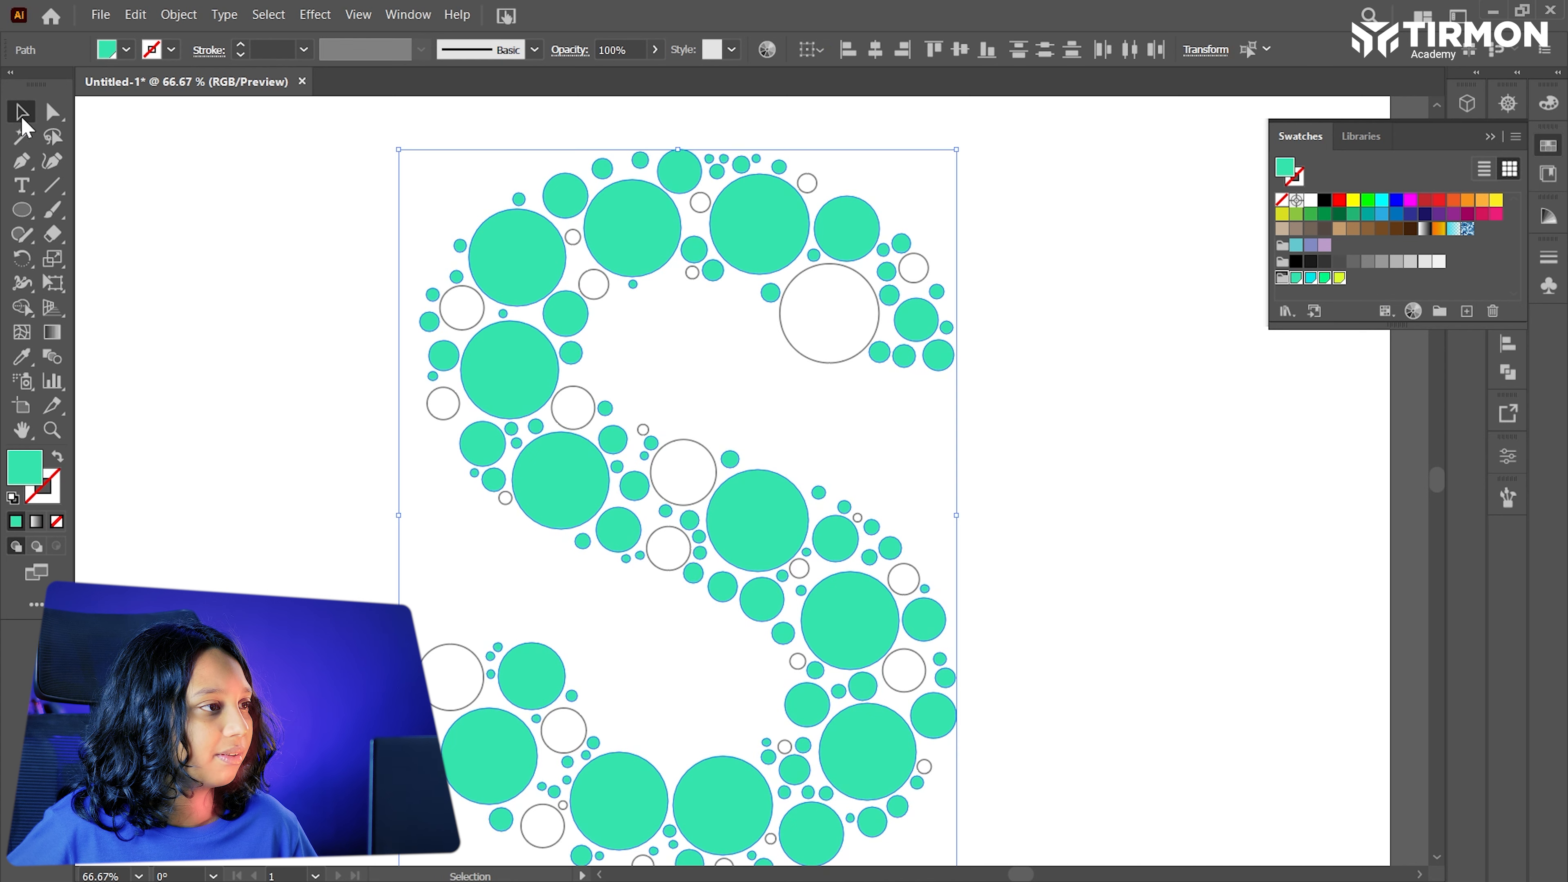
left_click(100, 15)
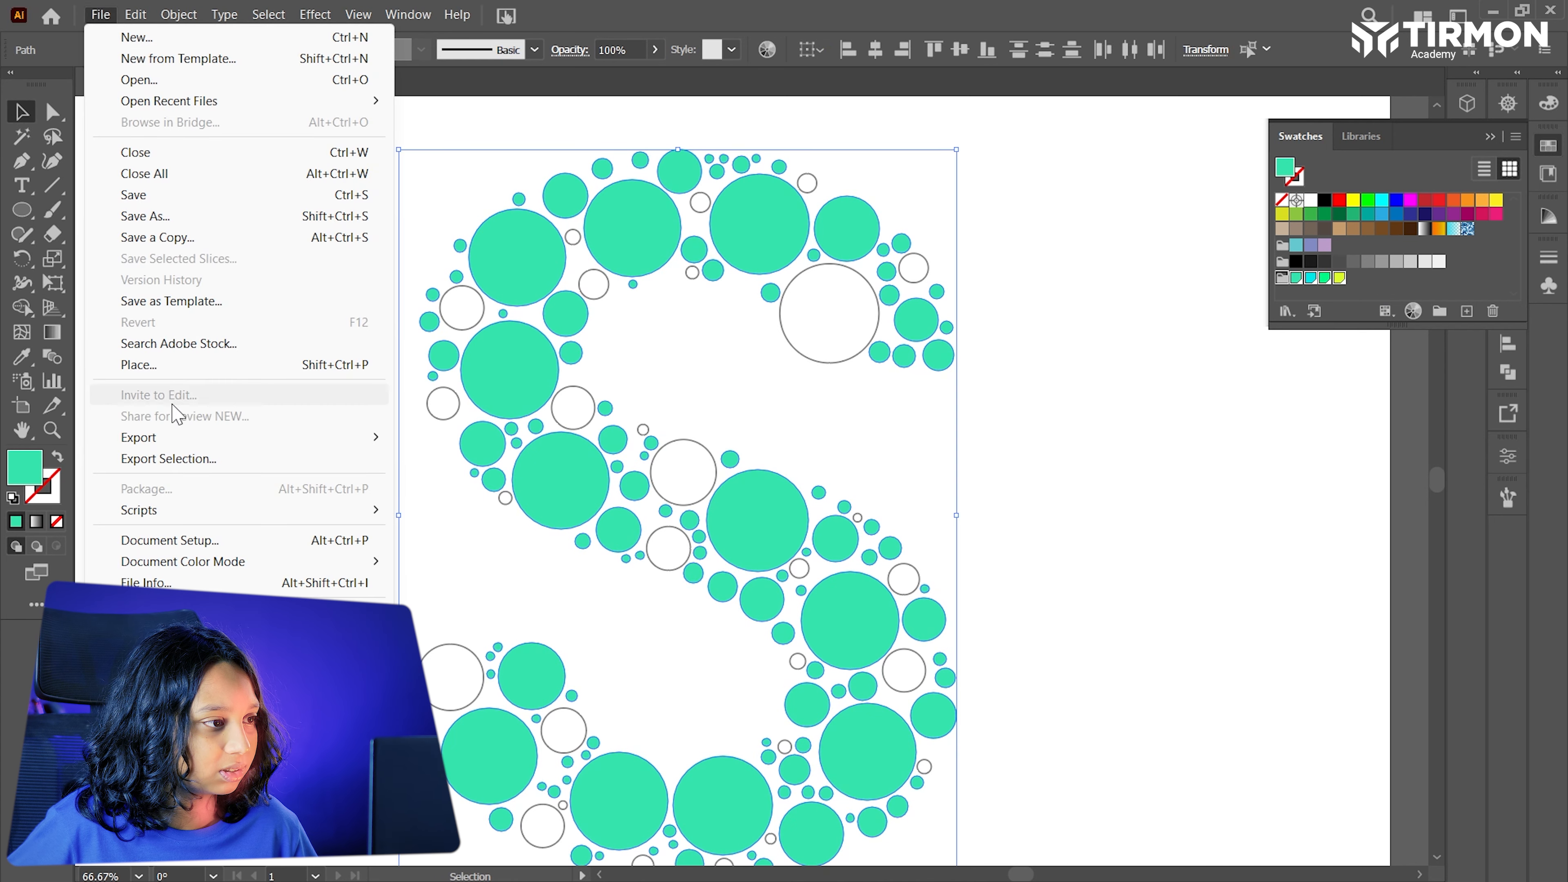
mouse_move(176, 511)
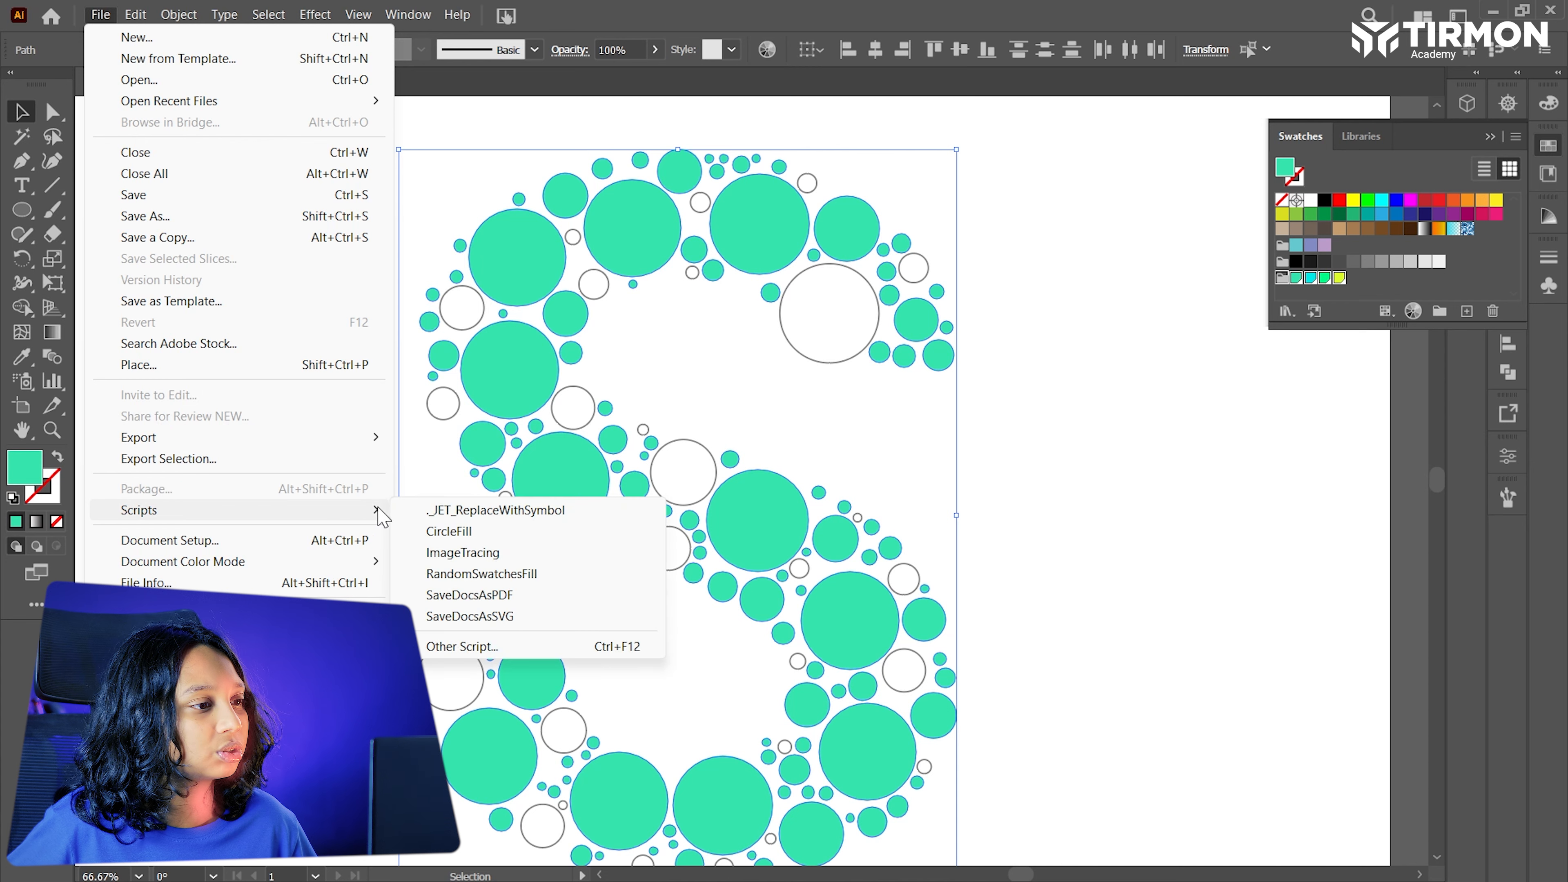
left_click(486, 575)
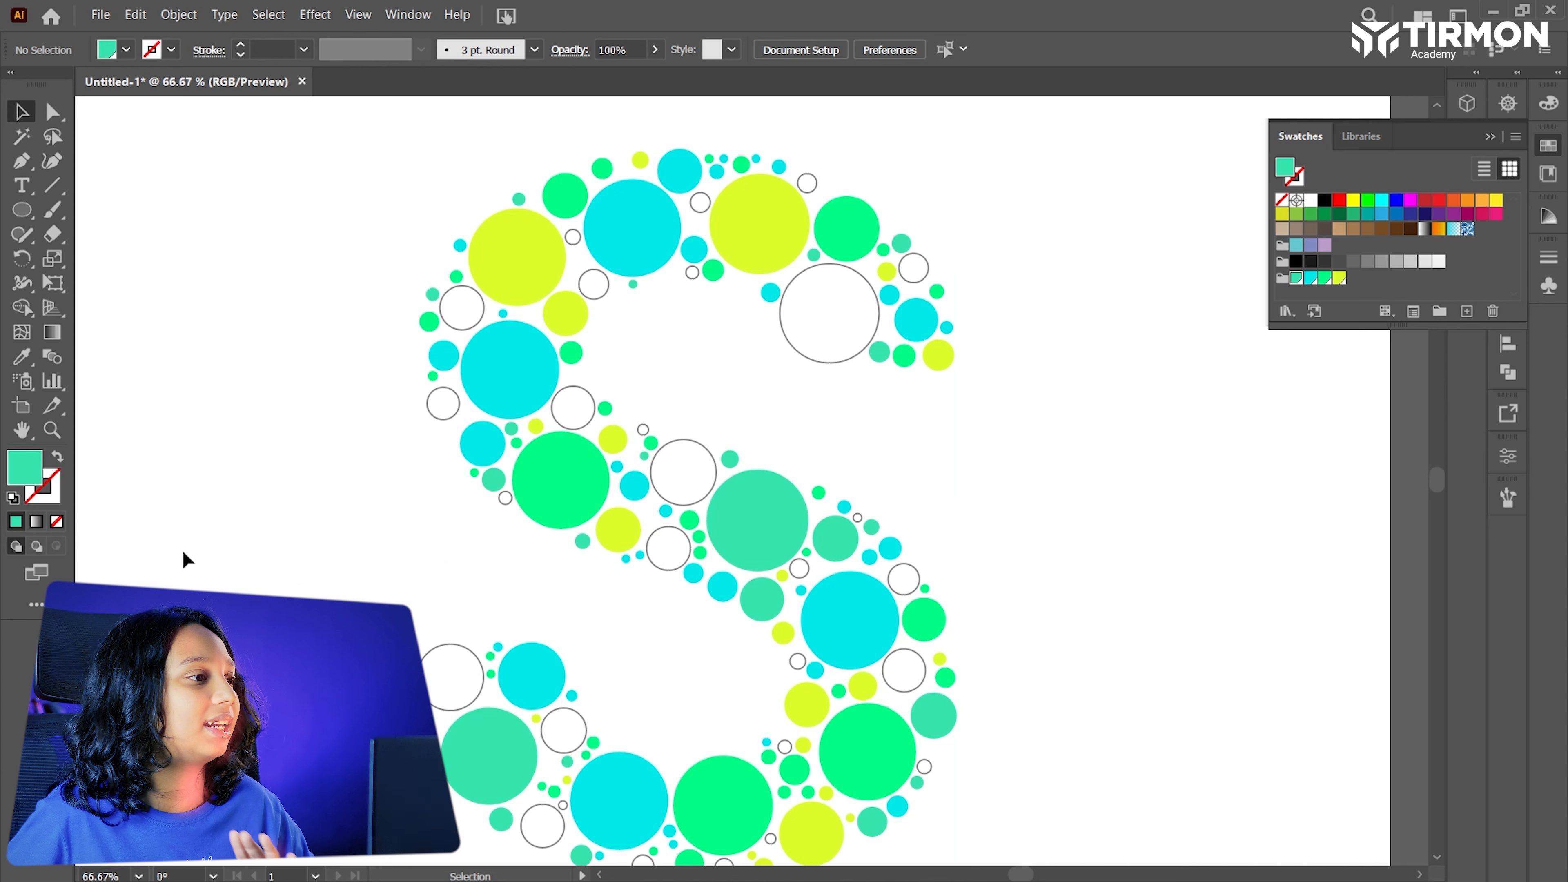
Select all the outlined circles with the Magic Wand and fill them from the TEST color group with the RandomSwatchesFill script.
left_click(22, 136)
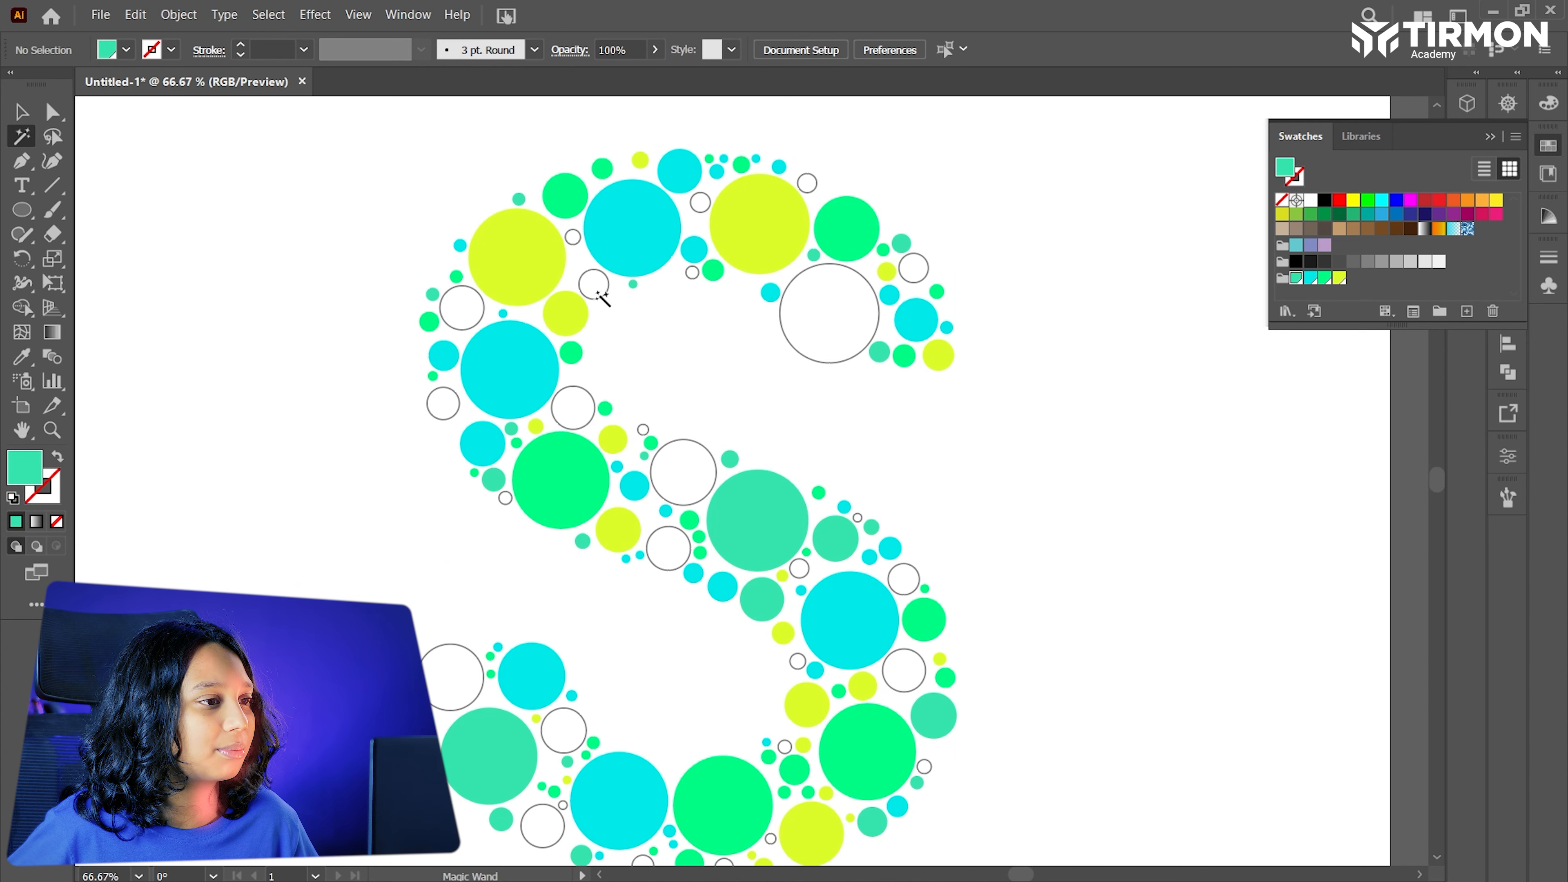
left_click(607, 274)
left_click(21, 117)
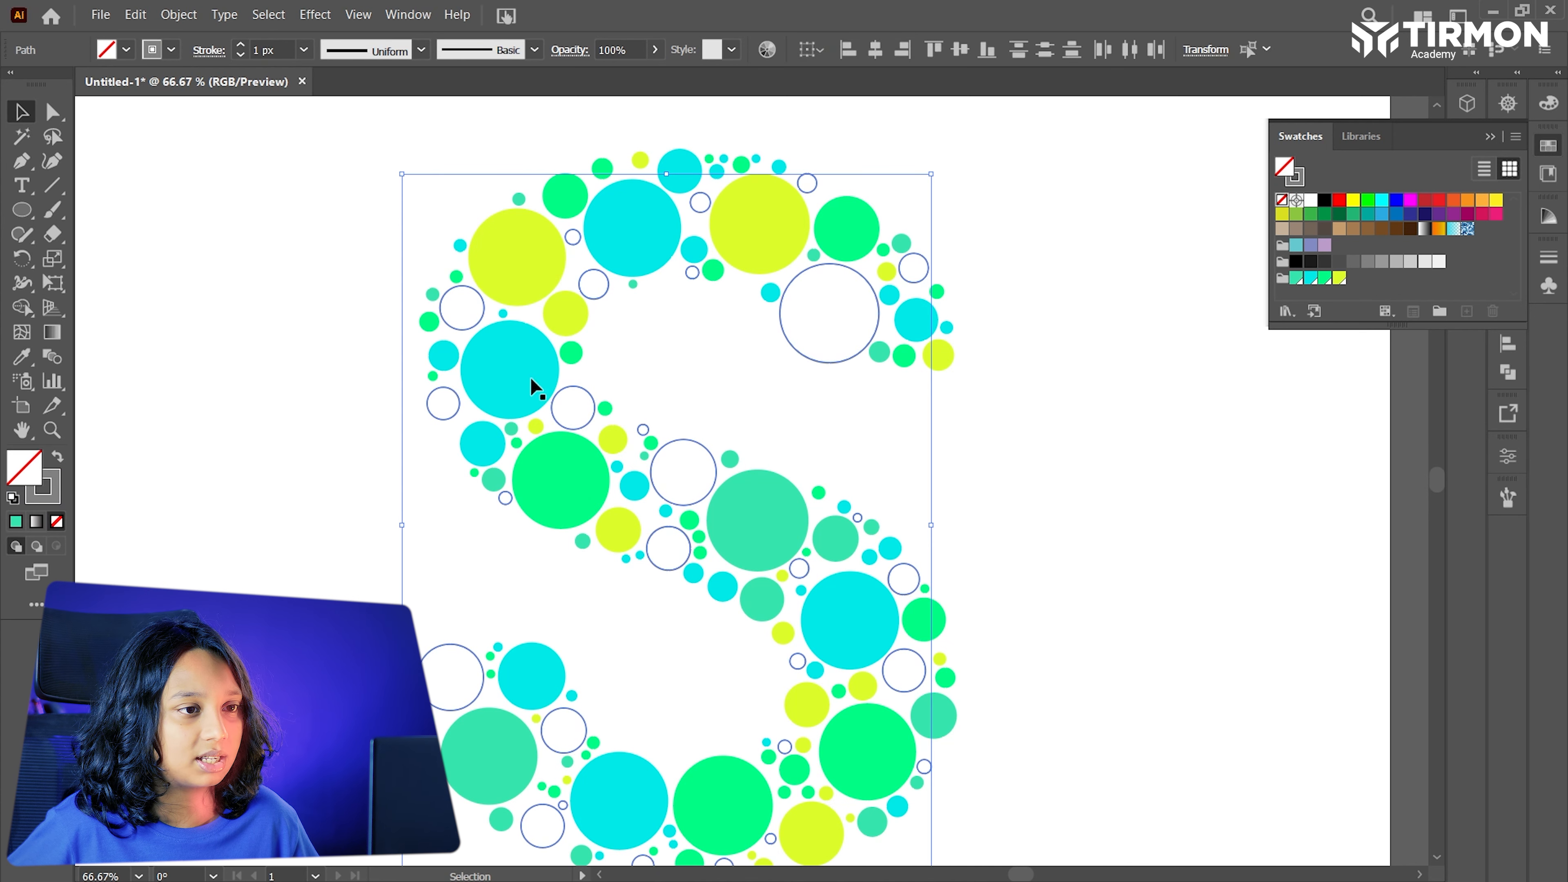
left_click(1283, 280)
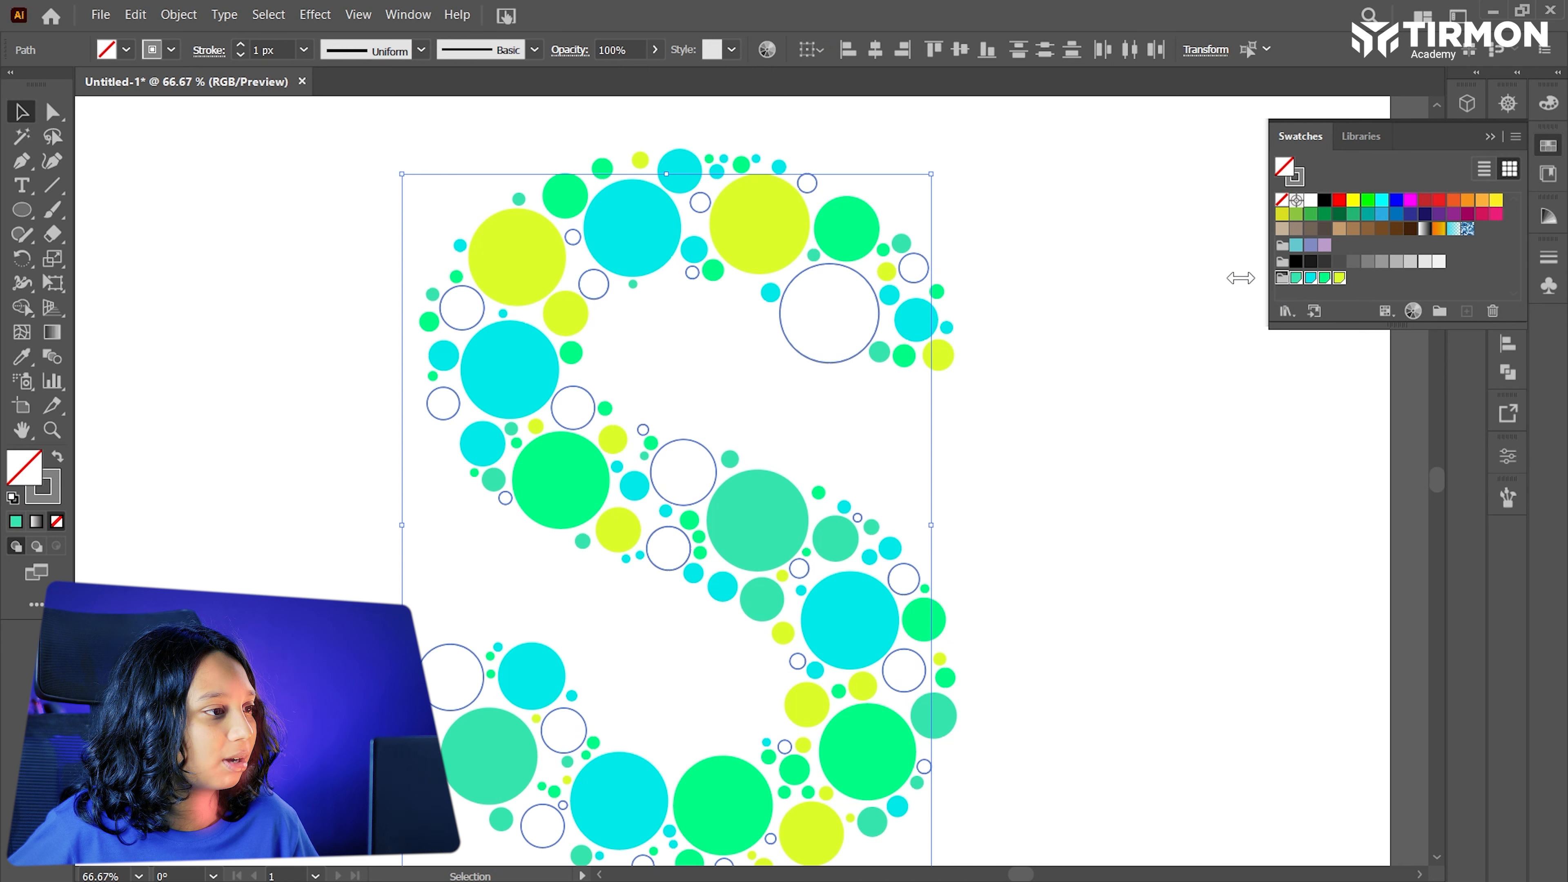
left_click(101, 15)
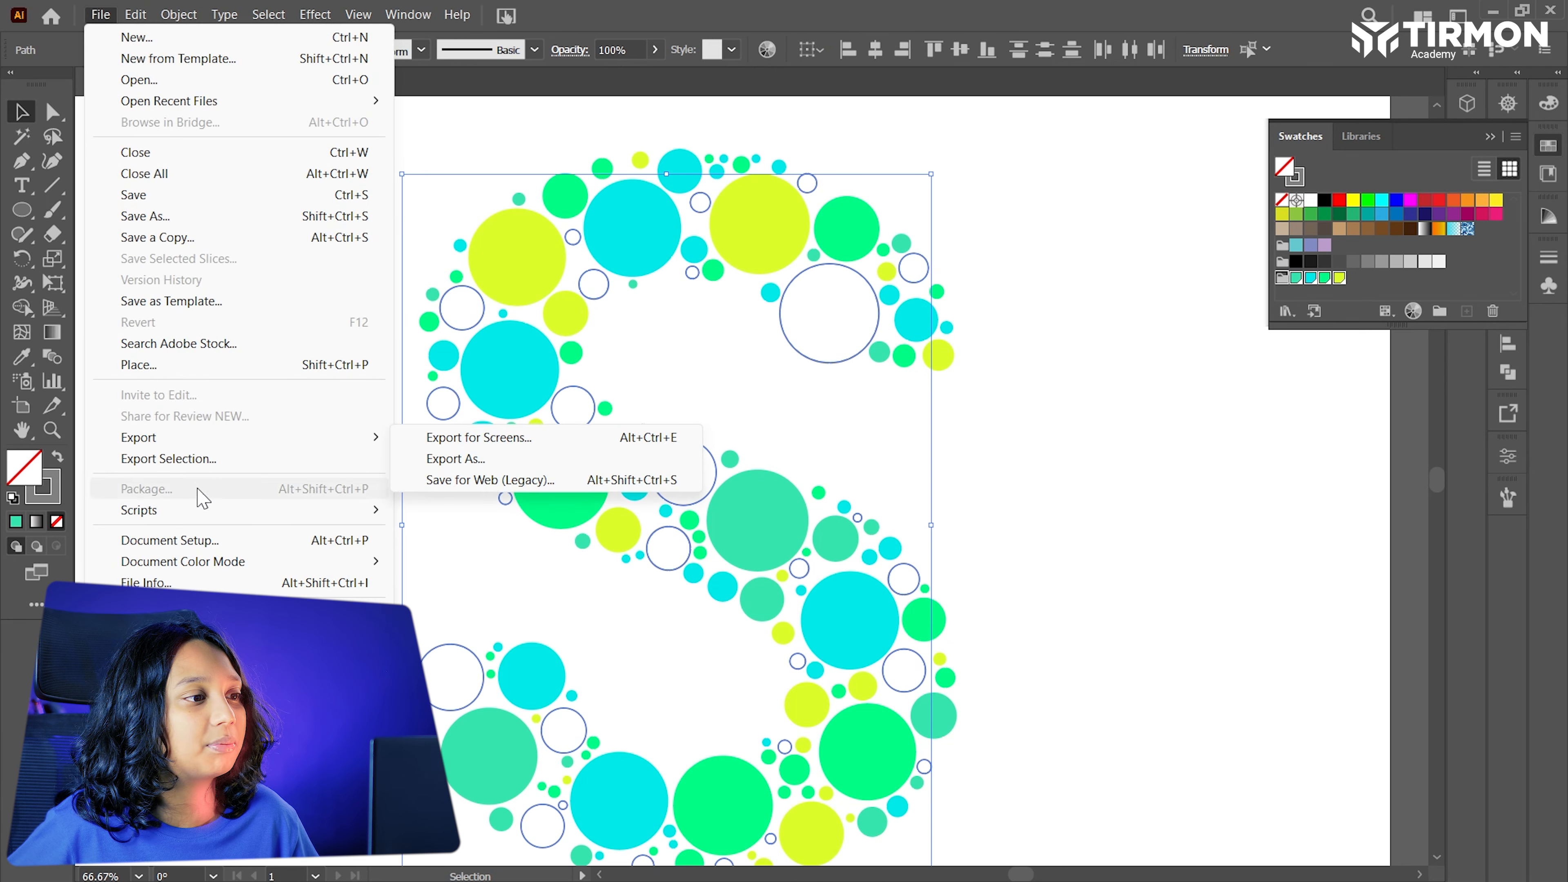
mouse_move(201, 511)
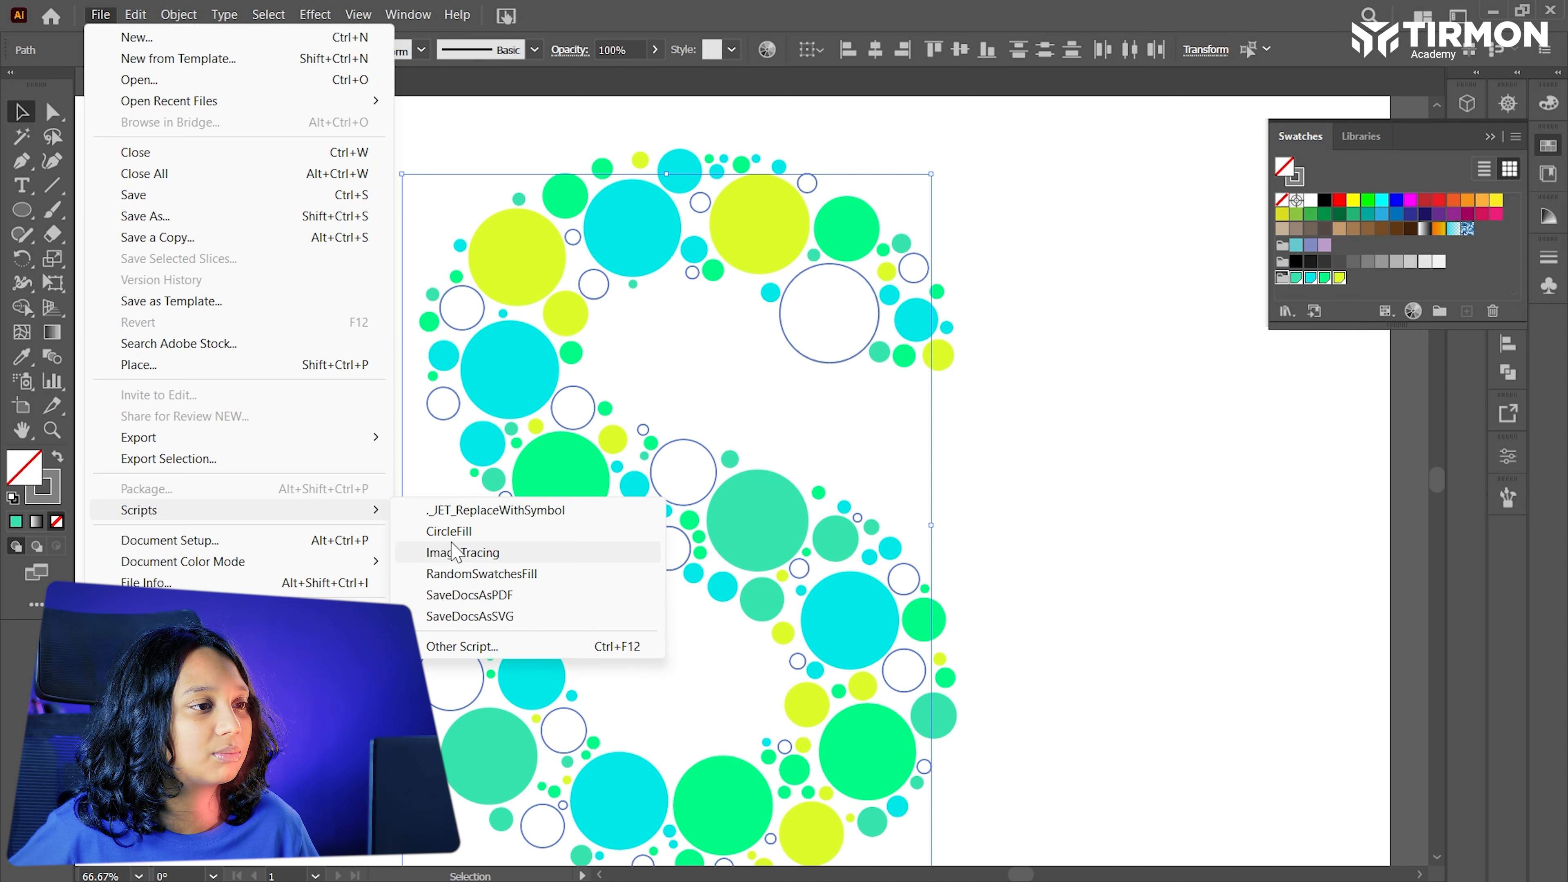
left_click(485, 574)
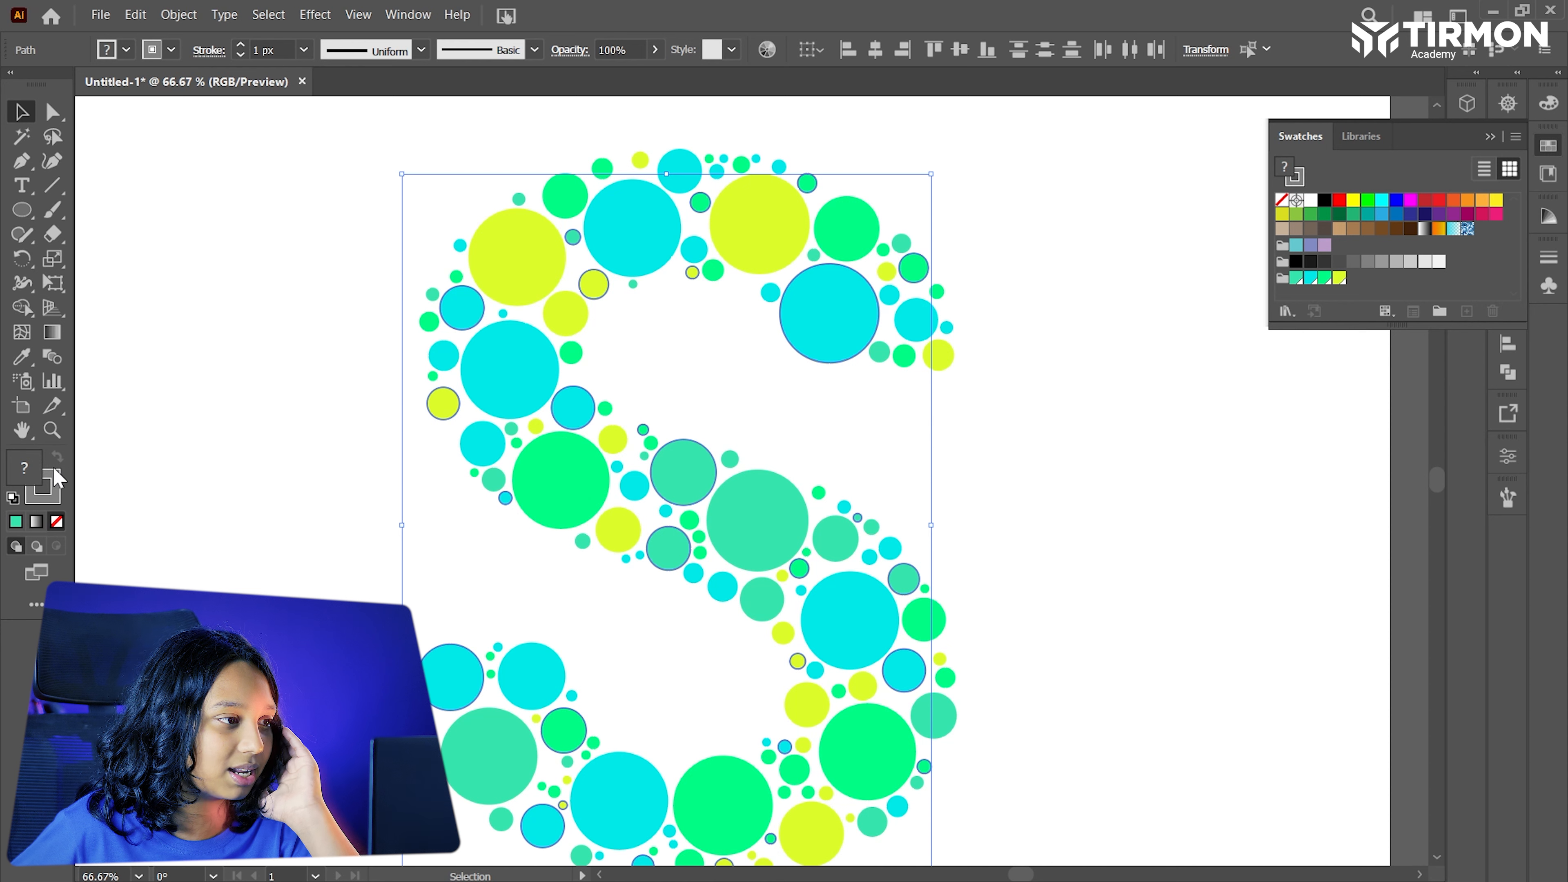
Remove the stroke from the selected circles, make the fill active again and deselect them.
left_click(44, 499)
left_click(57, 522)
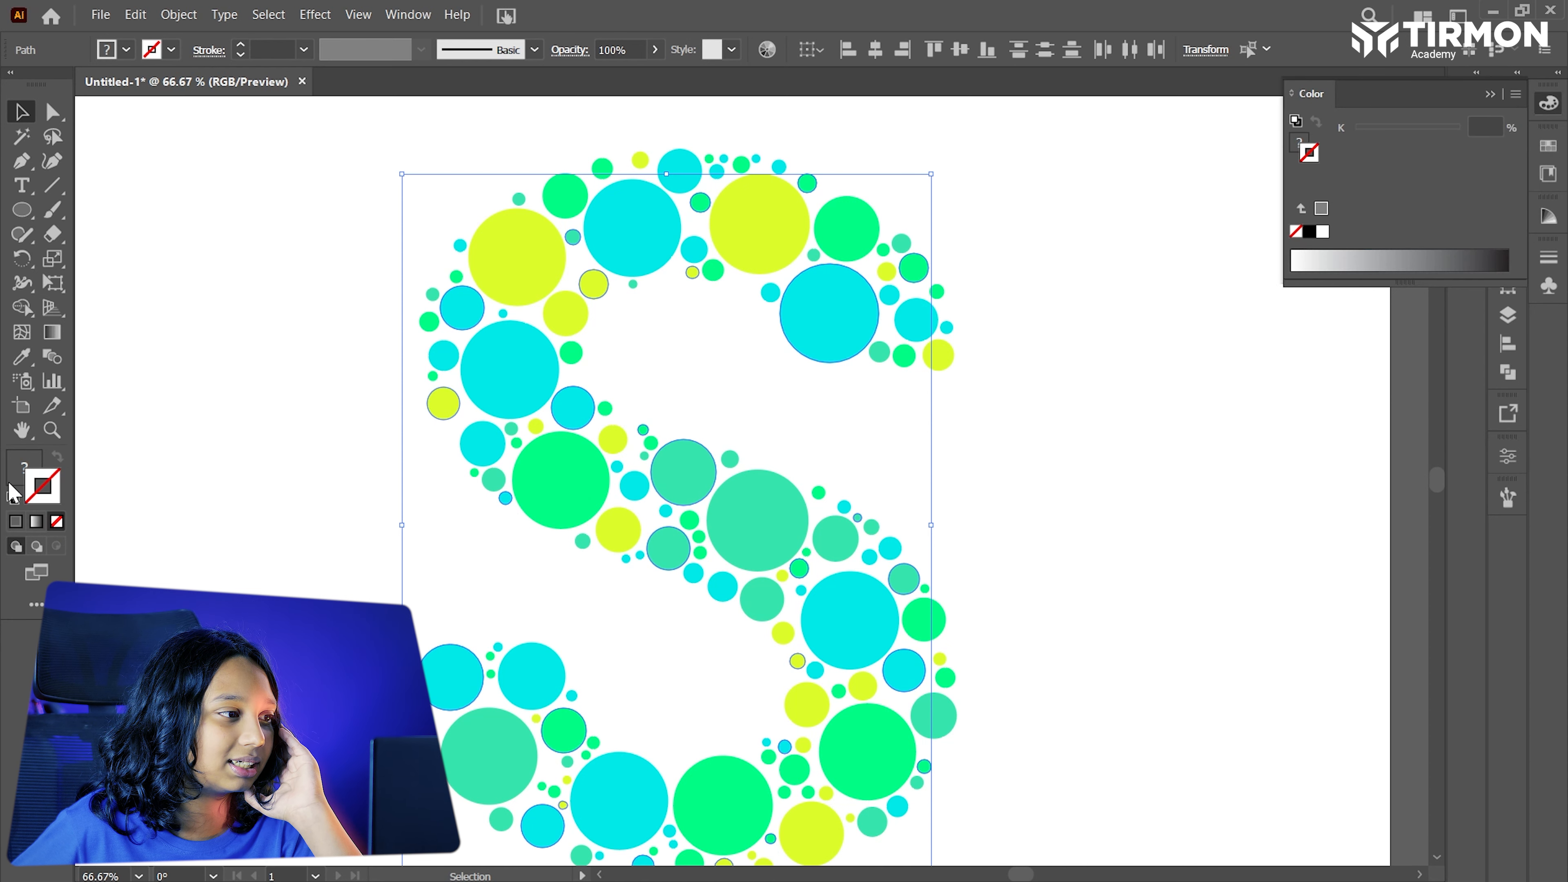
left_click(21, 473)
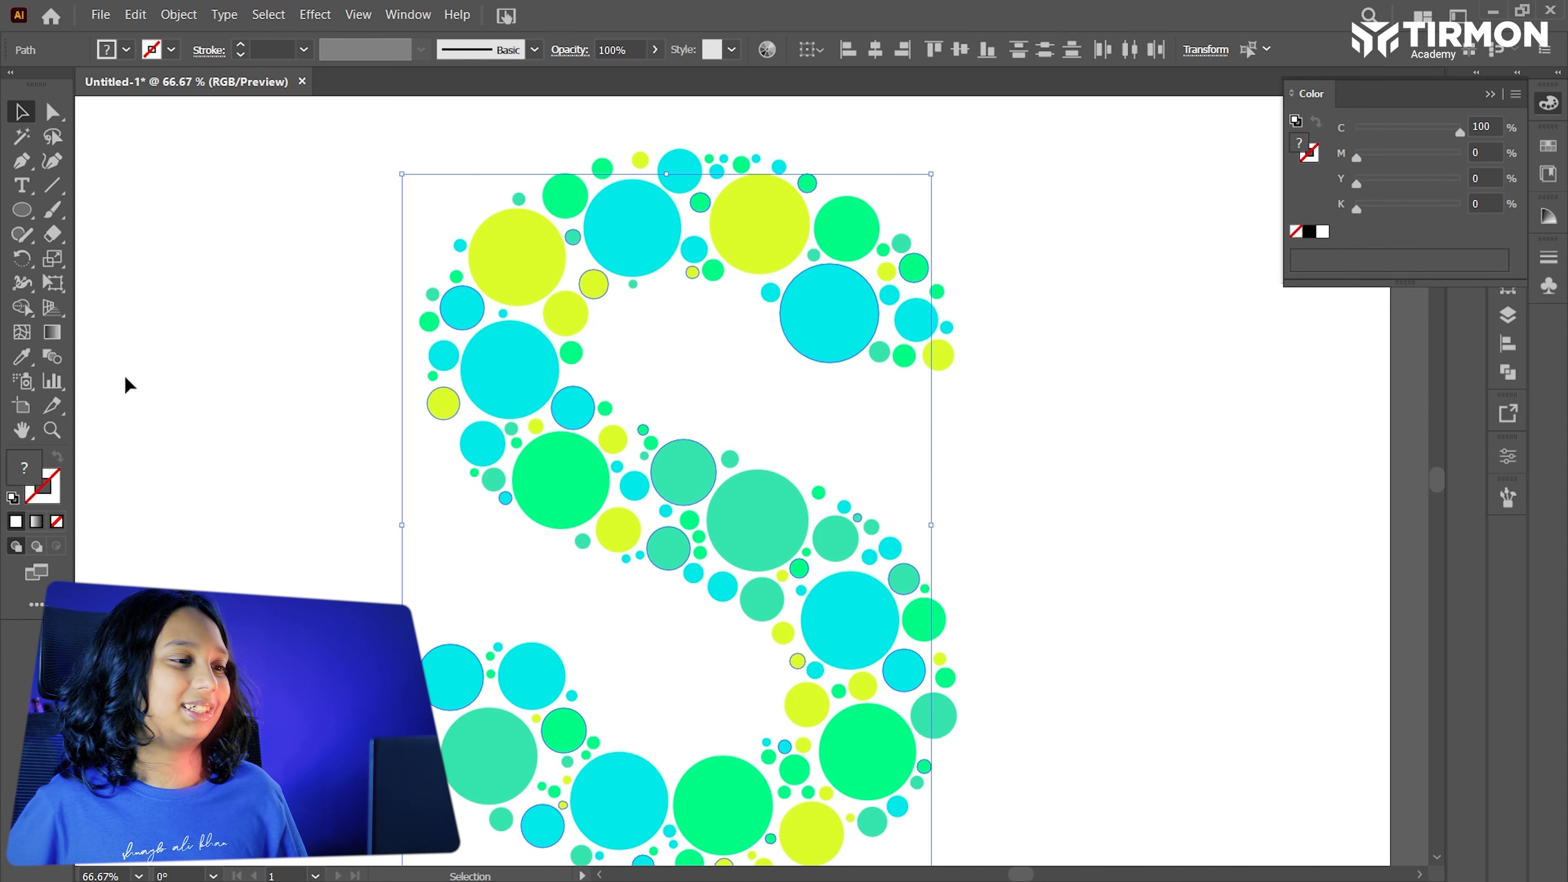
left_click(148, 378)
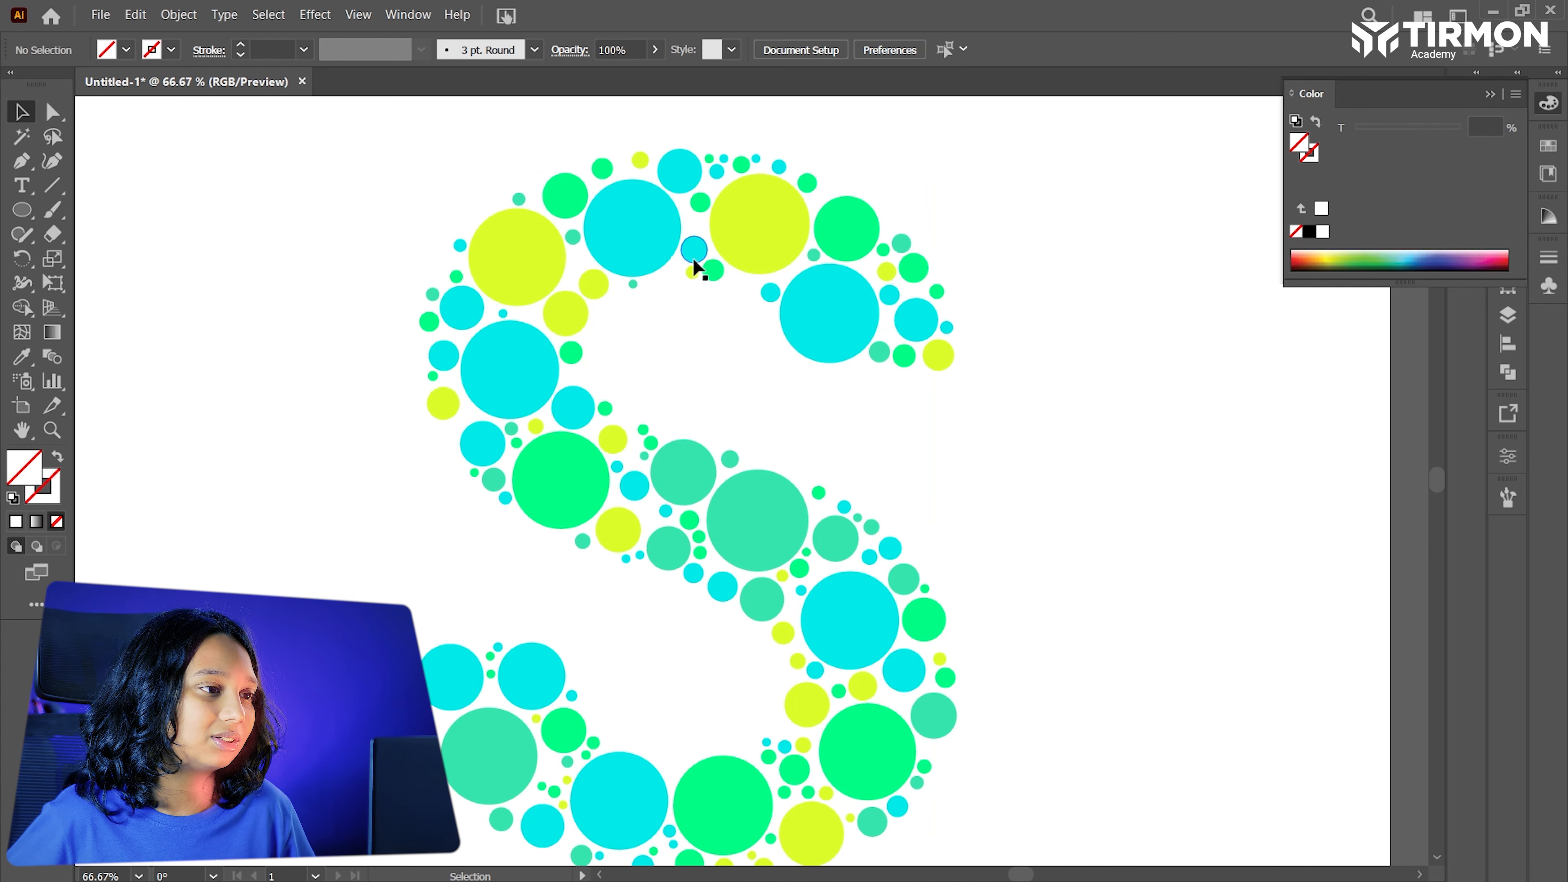
Swap fill and stroke on scattered individual circles across the upper and middle parts of the S to turn them into colored outlines.
left_click(593, 284)
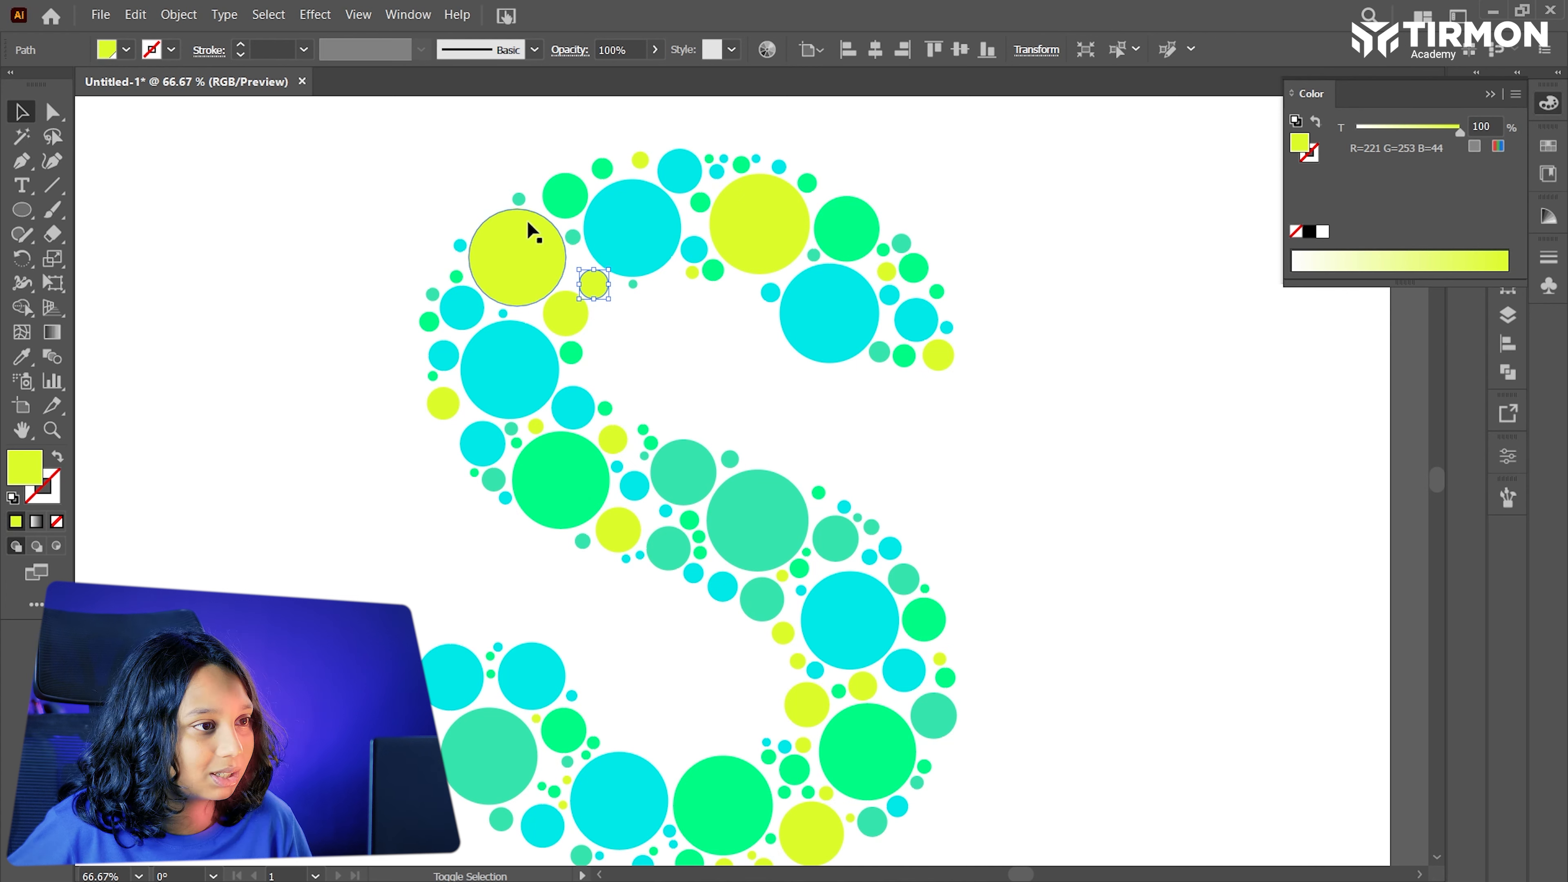
key("shift+x")
left_click(763, 340)
left_click(788, 327)
key("shift+x")
left_click(346, 213)
left_click(461, 307)
key("shift+x")
left_click(452, 427)
left_click(613, 440)
key("shift+x")
left_click(654, 445)
left_click(571, 353)
key("shift+x")
left_click(428, 280)
left_click(687, 185)
key("shift+x")
left_click(588, 179)
left_click(779, 167)
key("shift+x")
left_click(724, 159)
key("shift+x")
left_click(265, 441)
left_click(474, 472)
key("shift+x")
left_click(147, 172)
left_click(441, 403)
key("shift+x")
left_click(260, 223)
left_click(689, 521)
key("shift+x")
left_click(890, 548)
key("shift+x")
left_click(762, 599)
key("shift+x")
left_click(582, 541)
key("shift+x")
left_click(512, 428)
key("shift+x")
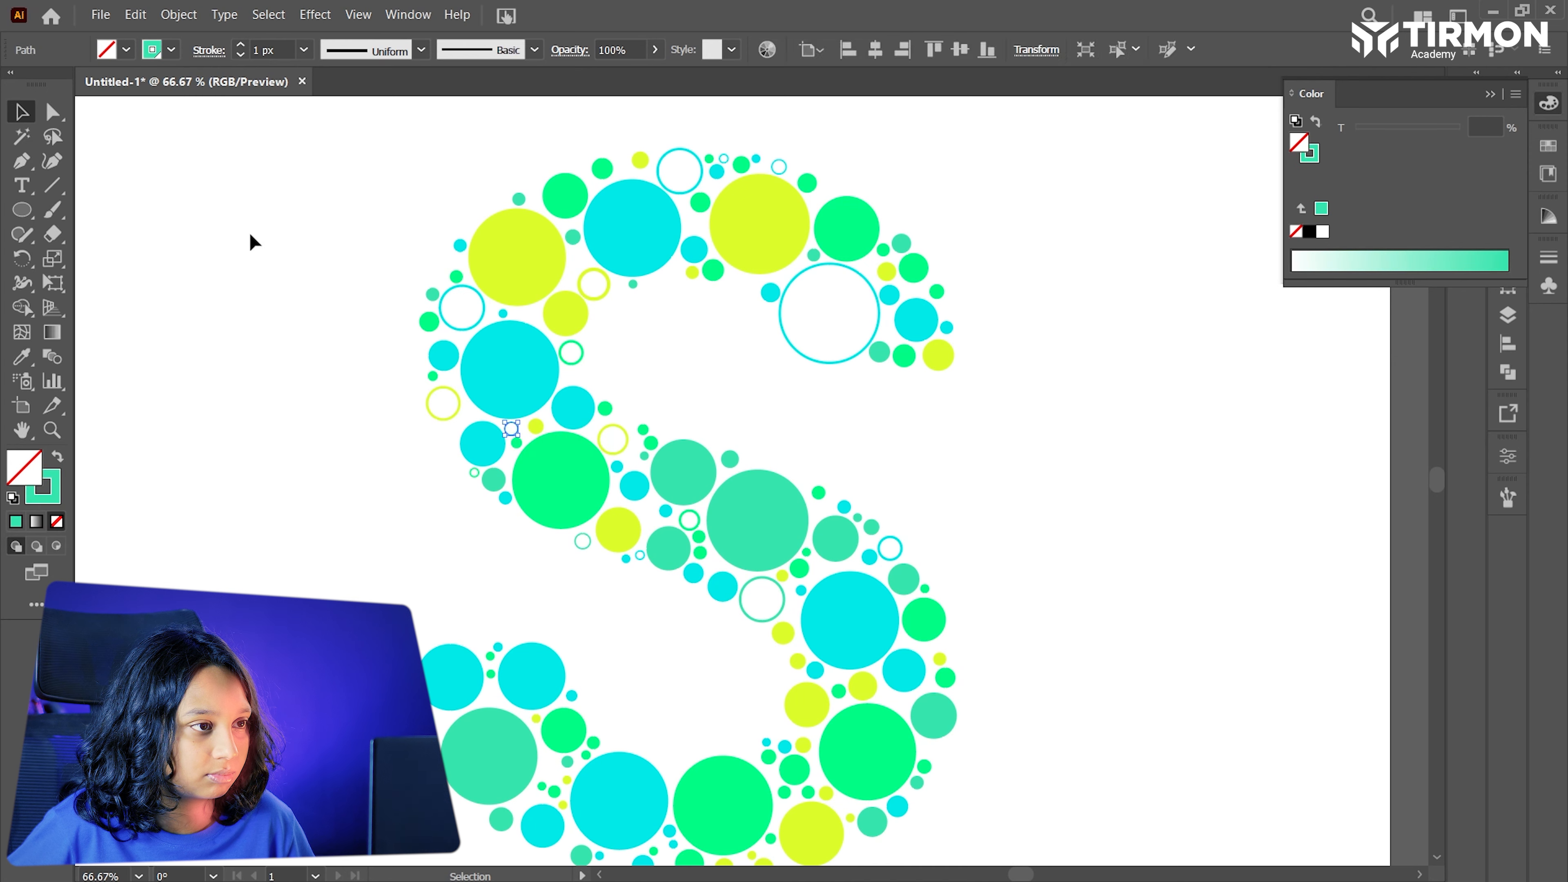